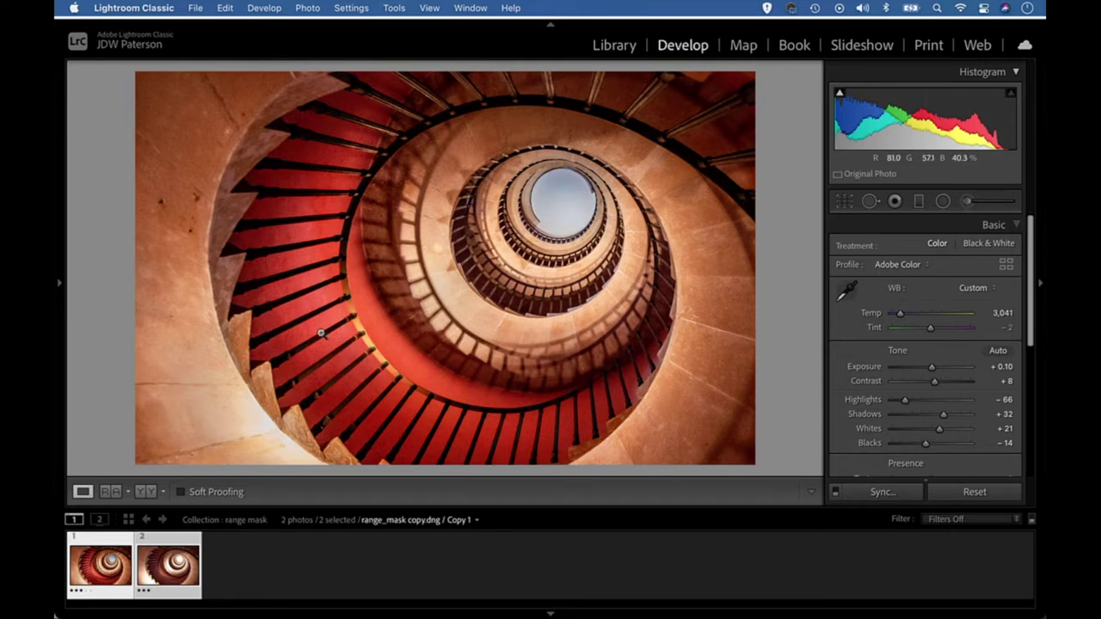
Load the unedited Copy 2 of the staircase photo and start a new adjustment brush
{"action": "left_click", "coordinate": [179, 551]}
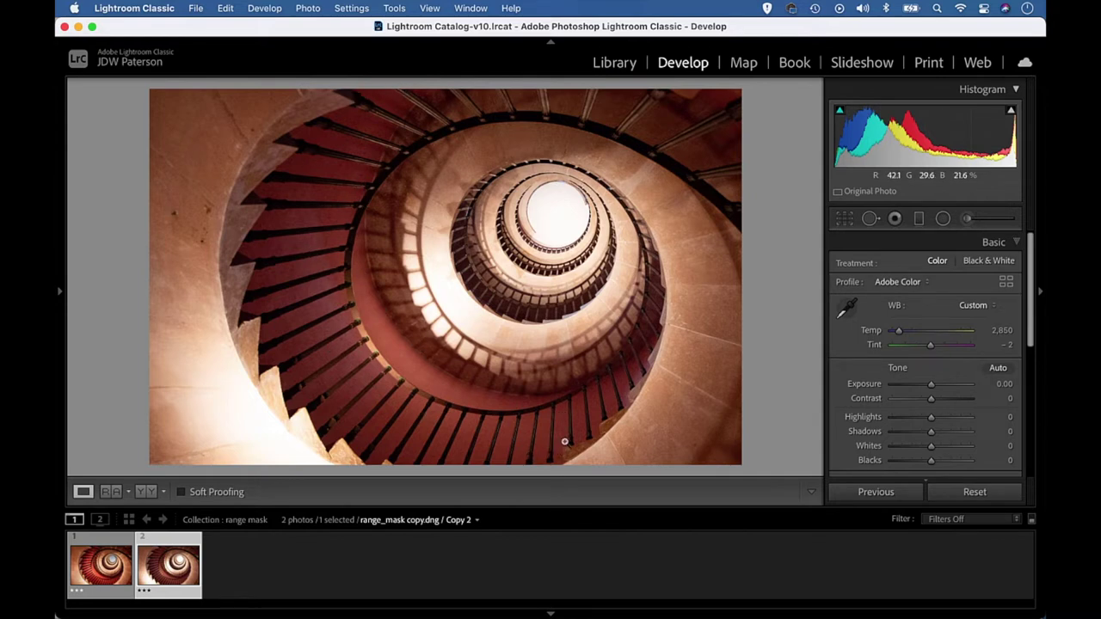
{"action": "left_click", "coordinate": [968, 220]}
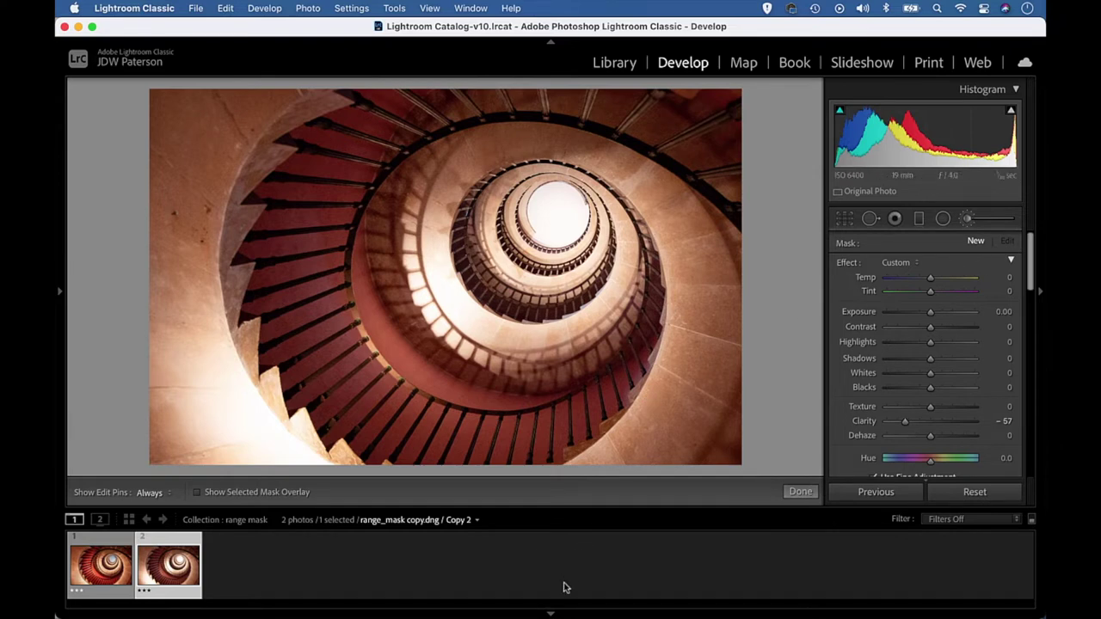
Collapse the filmstrip so the staircase photo fills more of the screen
{"action": "left_click", "coordinate": [551, 613]}
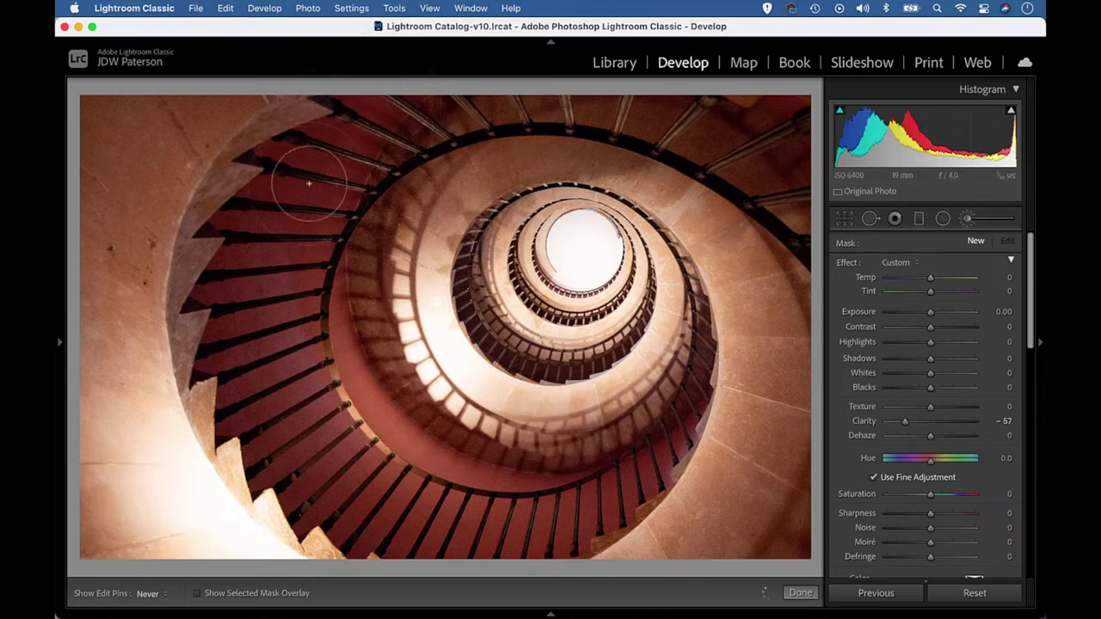
Paint the −57 Clarity brush mask over the red stairs along the left and bottom edges
{"action": "left_click_drag", "start_coordinate": [290, 175], "coordinate": [290, 172]}
{"action": "key", "text": "o"}
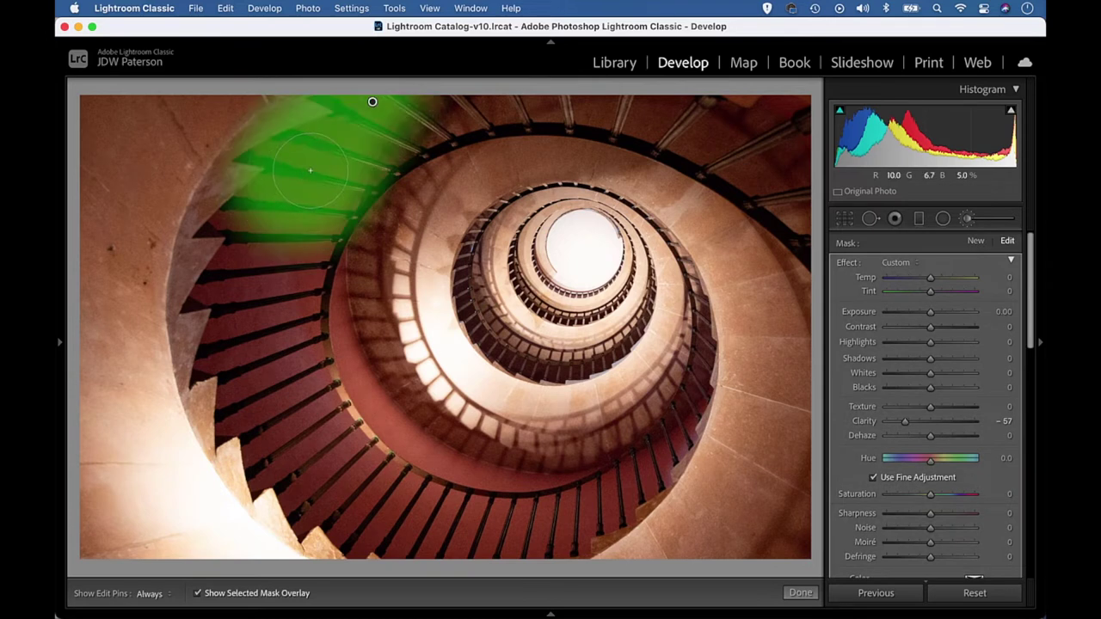
{"action": "key", "text": "h"}
{"action": "mouse_move", "coordinate": [303, 219]}
{"action": "left_mouse_down"}
{"action": "mouse_move", "coordinate": [296, 297]}
{"action": "mouse_move", "coordinate": [278, 265]}
{"action": "mouse_move", "coordinate": [266, 280]}
{"action": "mouse_move", "coordinate": [258, 242]}
{"action": "mouse_move", "coordinate": [234, 310]}
{"action": "mouse_move", "coordinate": [242, 394]}
{"action": "mouse_move", "coordinate": [276, 441]}
{"action": "mouse_move", "coordinate": [306, 324]}
{"action": "mouse_move", "coordinate": [373, 464]}
{"action": "mouse_move", "coordinate": [534, 512]}
{"action": "mouse_move", "coordinate": [561, 514]}
{"action": "mouse_move", "coordinate": [641, 475]}
{"action": "mouse_move", "coordinate": [692, 397]}
{"action": "mouse_move", "coordinate": [550, 508]}
{"action": "mouse_move", "coordinate": [605, 519]}
{"action": "mouse_move", "coordinate": [549, 548]}
{"action": "mouse_move", "coordinate": [432, 552]}
{"action": "mouse_move", "coordinate": [280, 466]}
{"action": "left_mouse_up"}
{"action": "key", "text": "h"}
{"action": "key", "text": "h"}
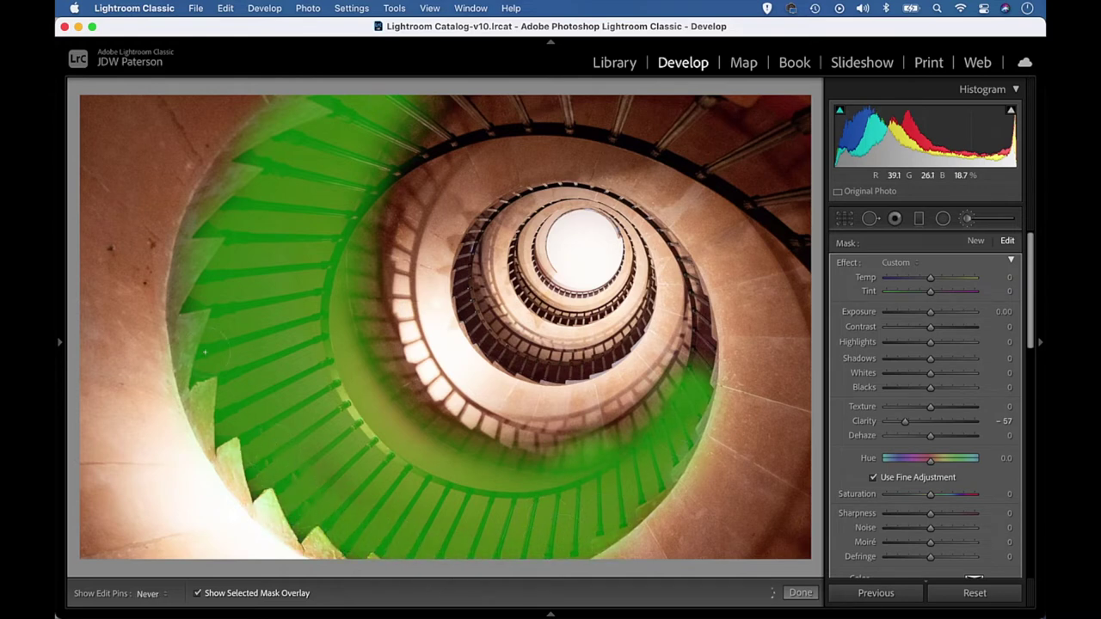
{"action": "key", "text": "h"}
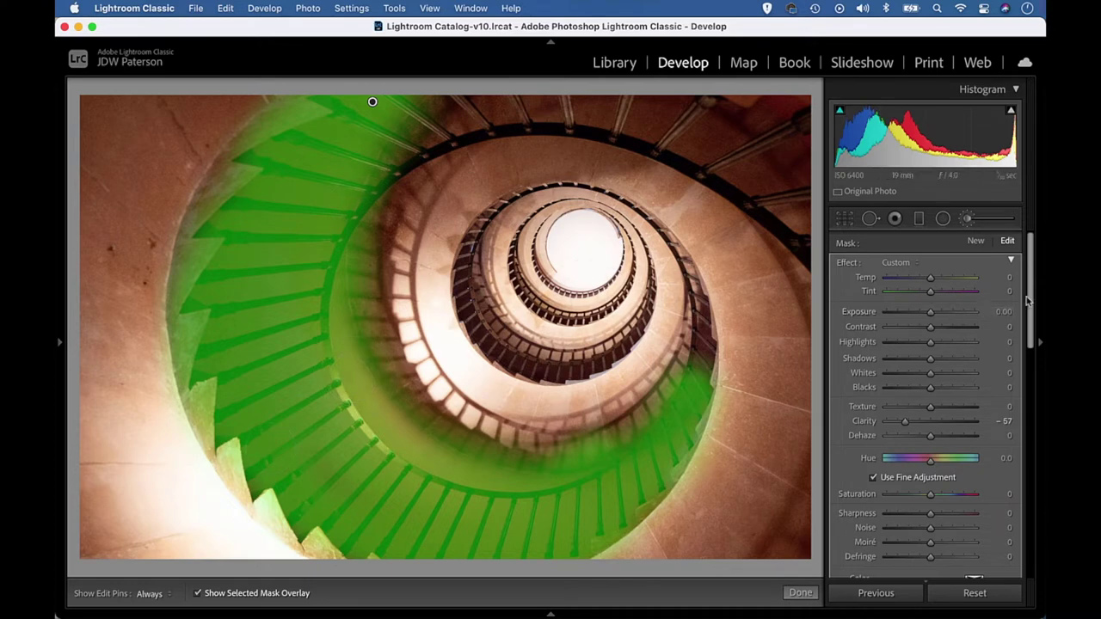
{"action": "left_click_drag", "start_coordinate": [1032, 301], "coordinate": [1033, 369]}
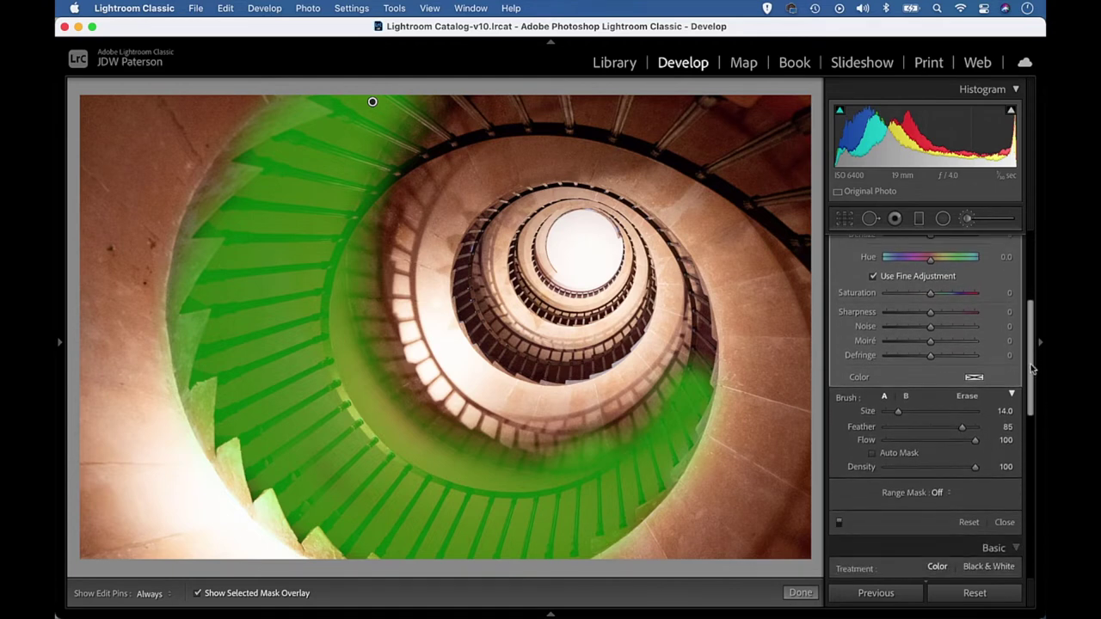
Apply a Color range mask sampled from the red stair treads
{"action": "left_click", "coordinate": [935, 493]}
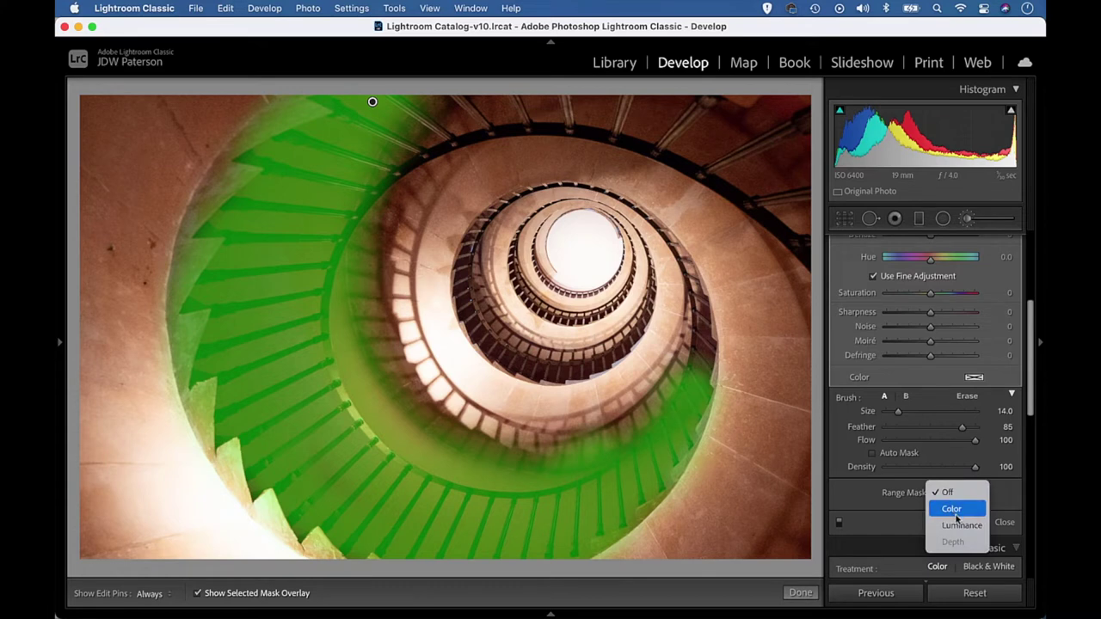
{"action": "left_click", "coordinate": [956, 516]}
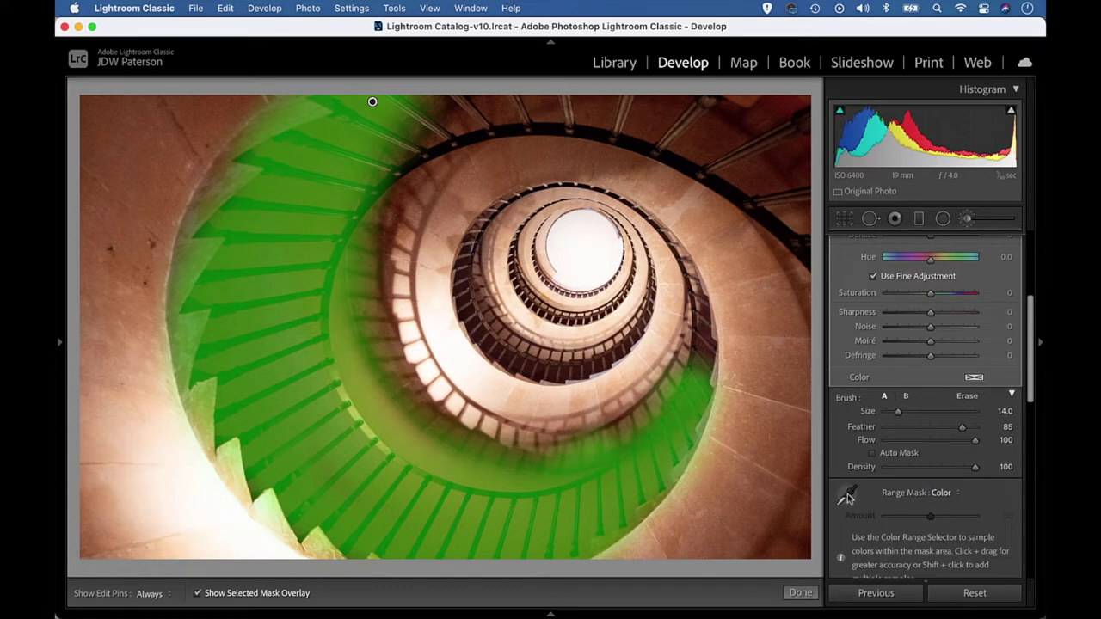
{"action": "left_click", "coordinate": [849, 497]}
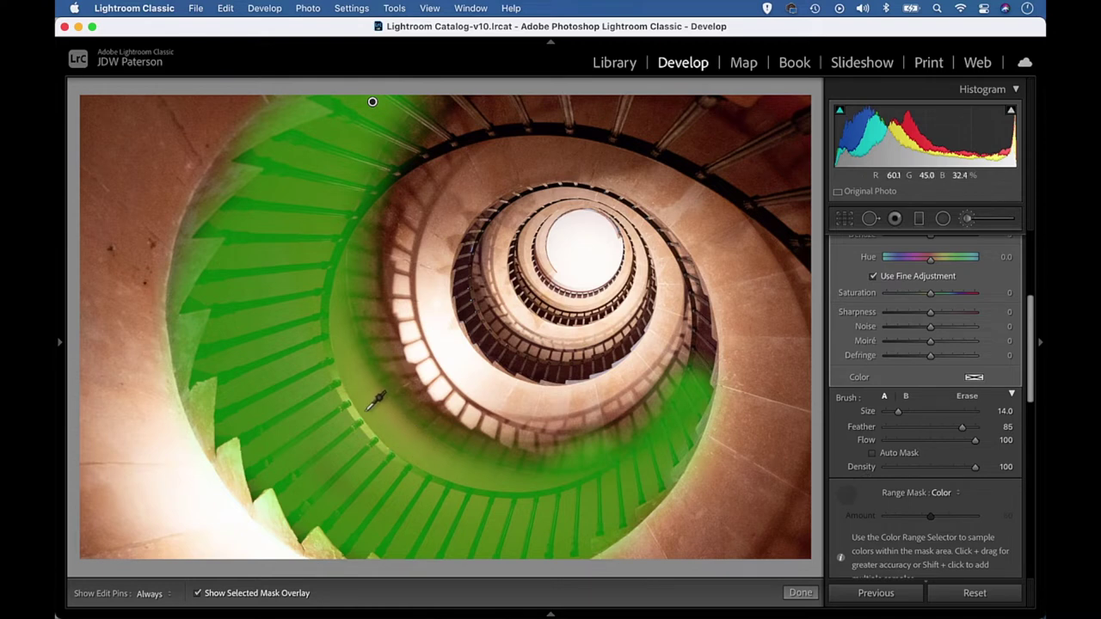
{"action": "key", "text": "o"}
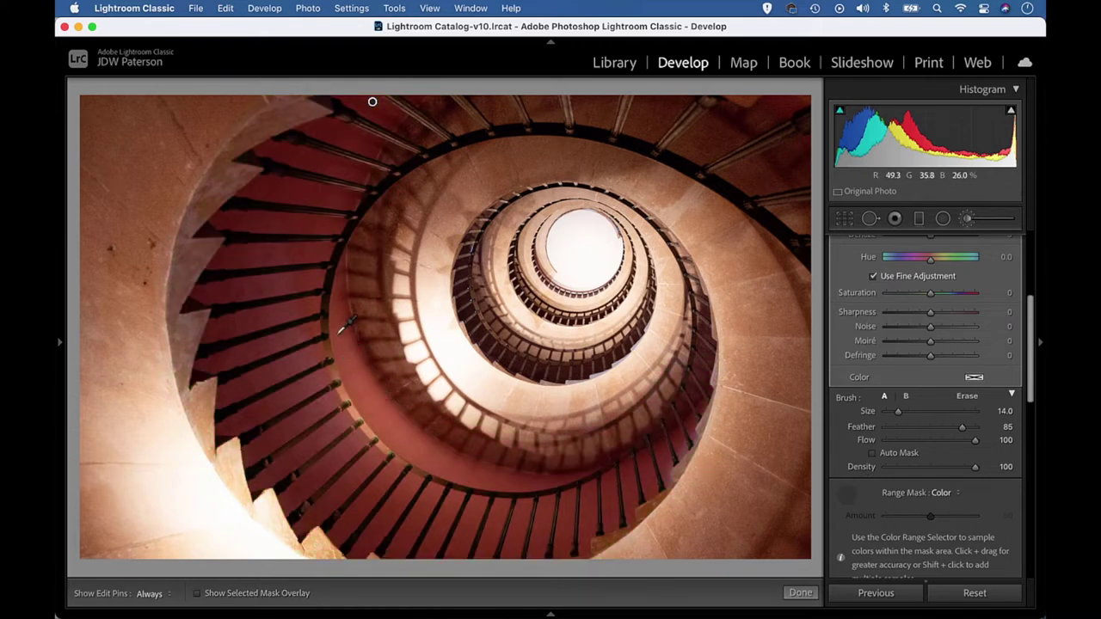
{"action": "left_click", "coordinate": [340, 327]}
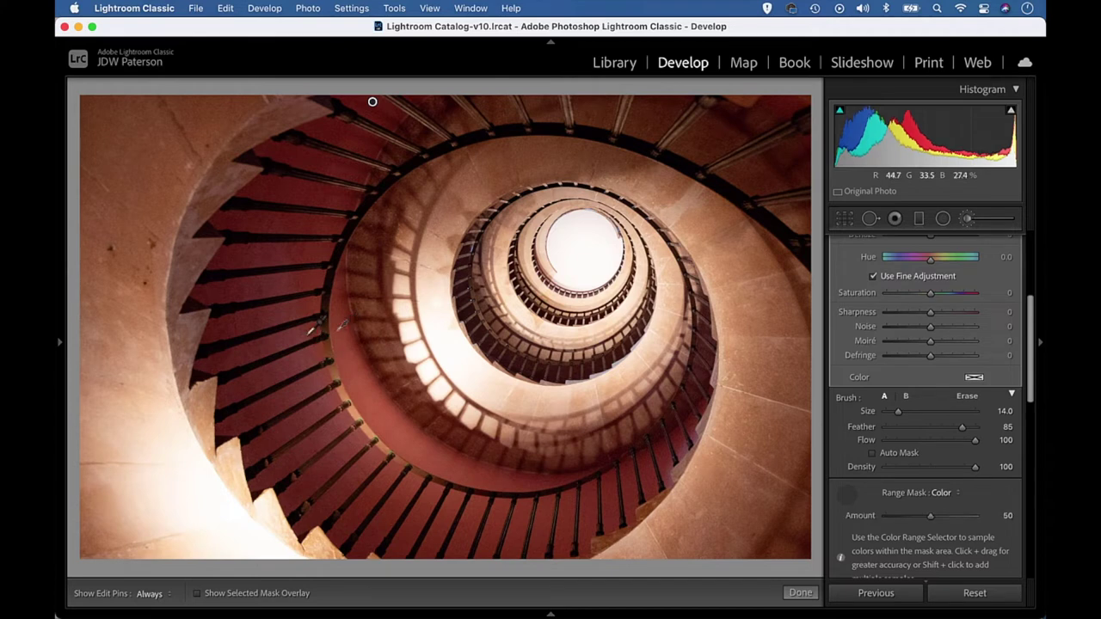
Add a second red stair colour sample and lower the range Amount from 50 to 27
{"action": "key", "text": "o"}
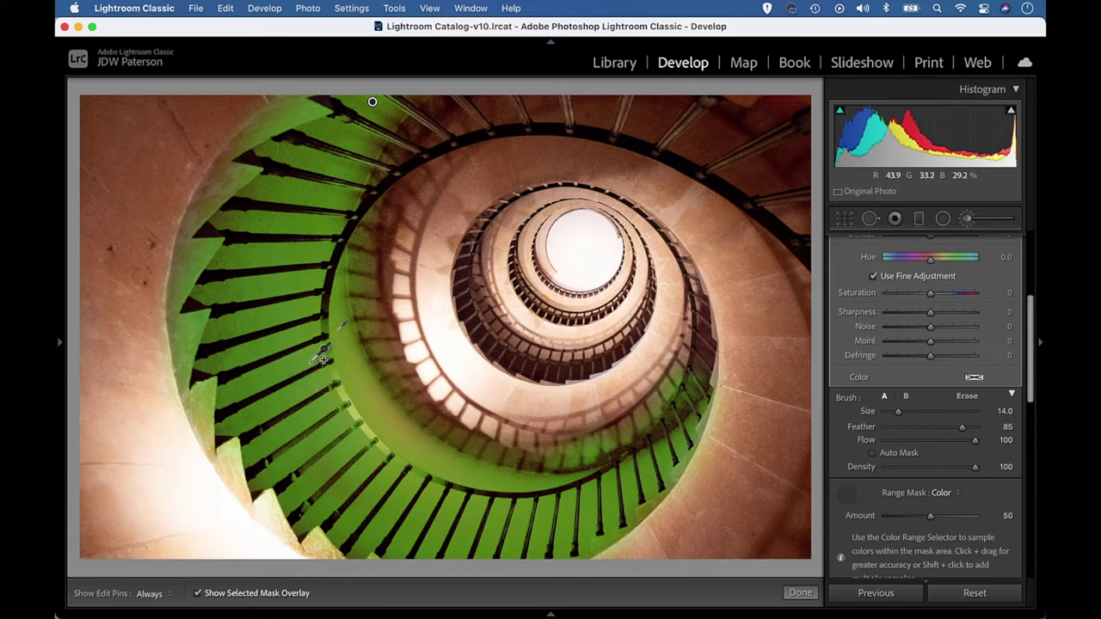
{"action": "left_click", "coordinate": [314, 350], "text": "shift"}
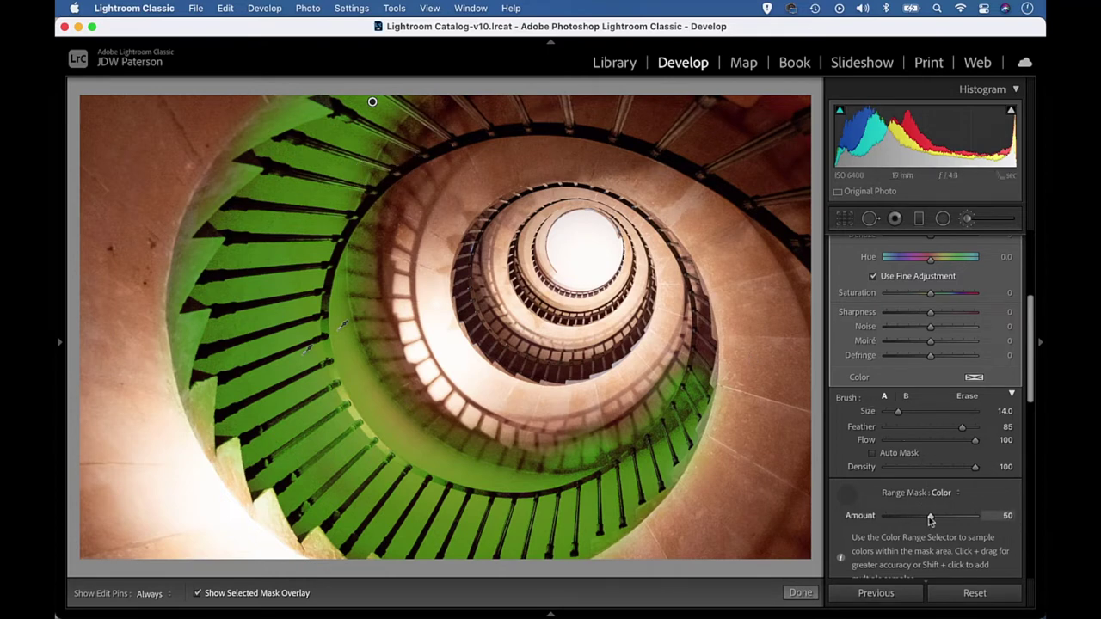
{"action": "key", "text": "o"}
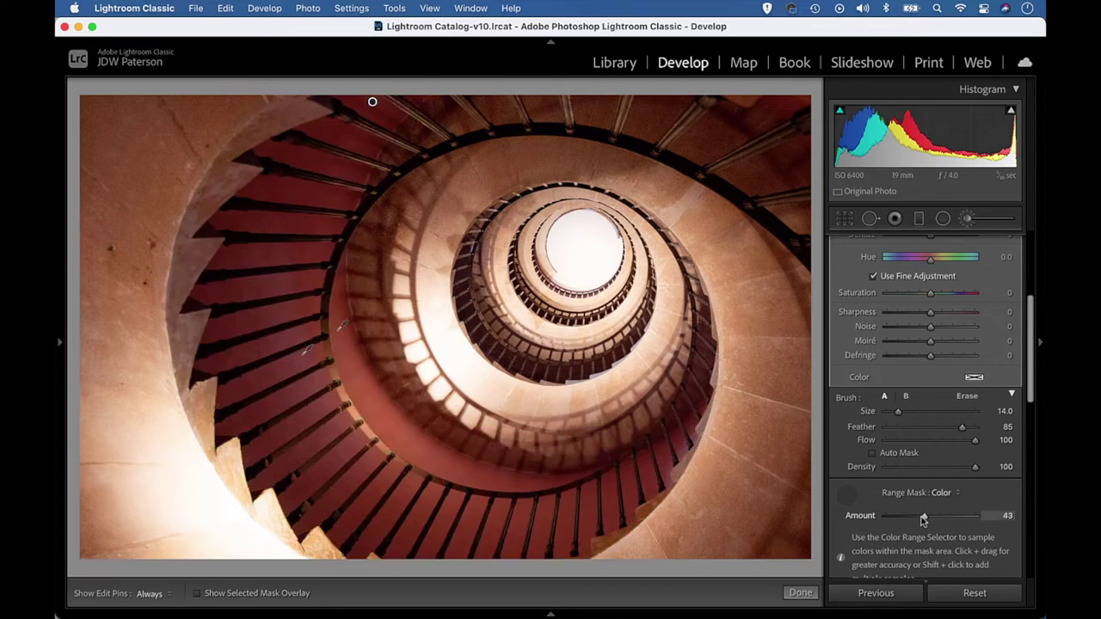
{"action": "left_click", "coordinate": [927, 518], "text": "alt"}
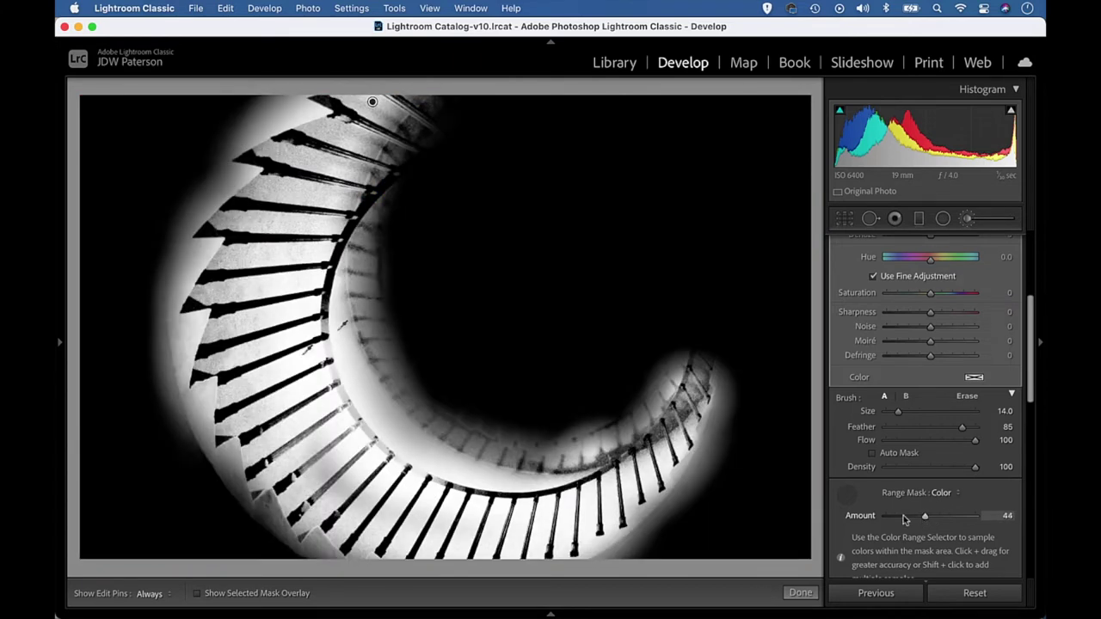
{"action": "mouse_move", "coordinate": [903, 516]}
{"action": "left_mouse_down"}
{"action": "mouse_move", "coordinate": [892, 517]}
{"action": "mouse_move", "coordinate": [922, 517]}
{"action": "mouse_move", "coordinate": [892, 517]}
{"action": "mouse_move", "coordinate": [911, 518]}
{"action": "left_mouse_up"}
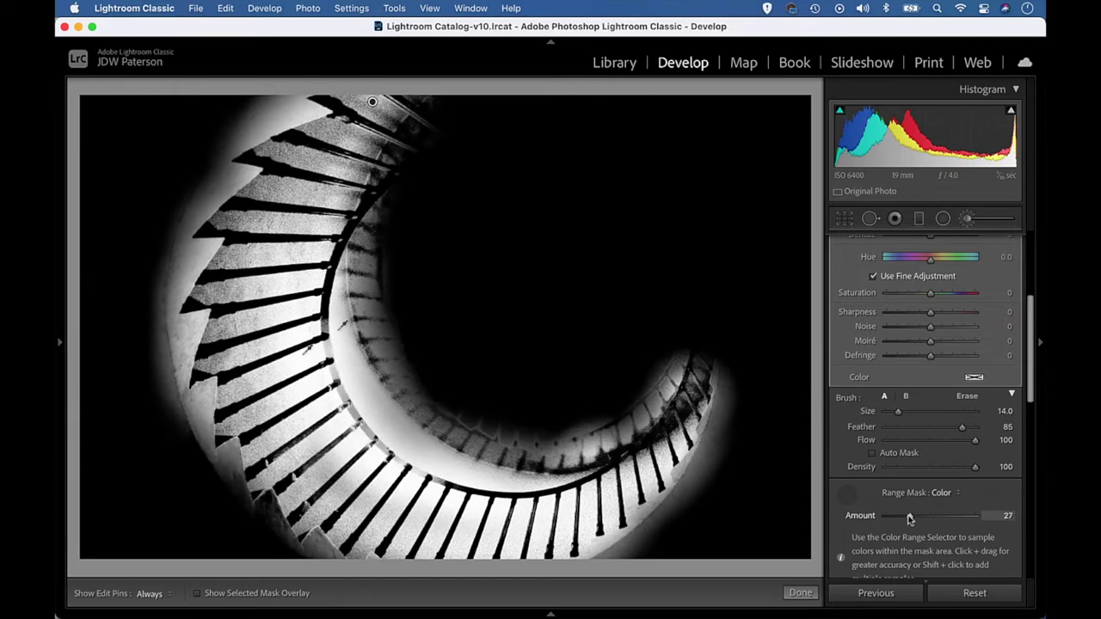
{"action": "left_click_drag", "start_coordinate": [909, 518], "coordinate": [910, 517]}
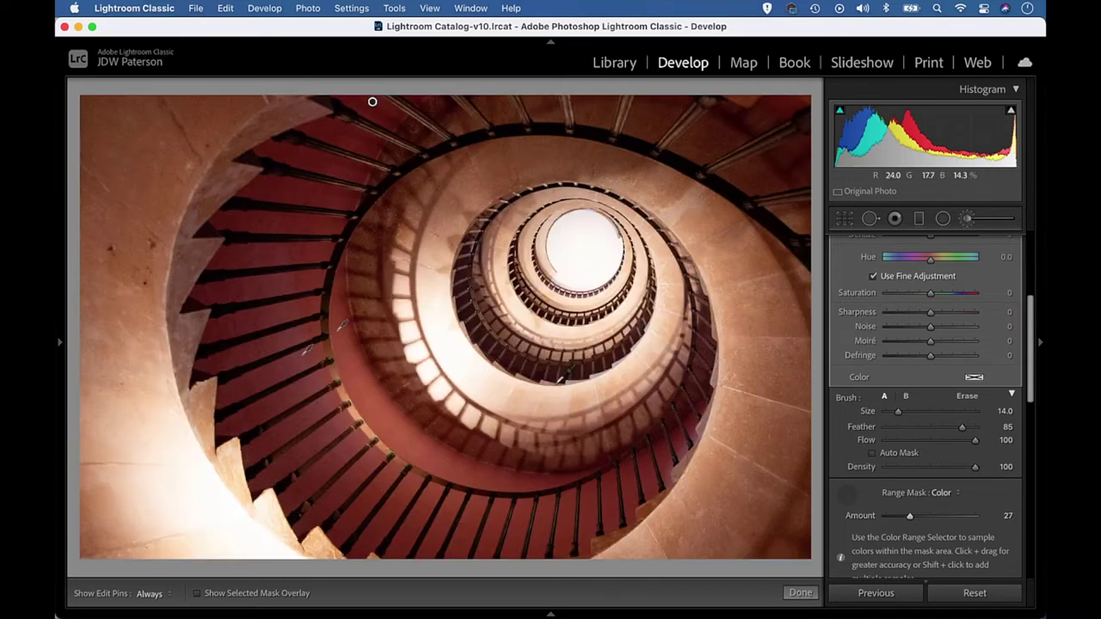
With a smaller erase brush, remove stray mask along the stairs' inner edge and top-left
{"action": "key", "text": "o"}
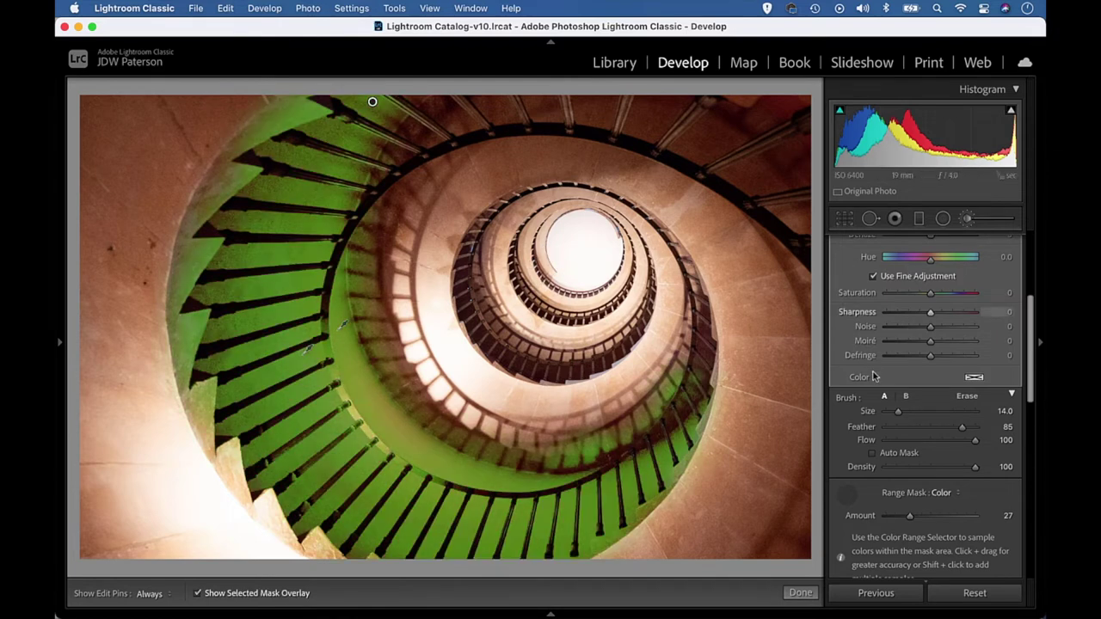
{"action": "left_click", "coordinate": [836, 491]}
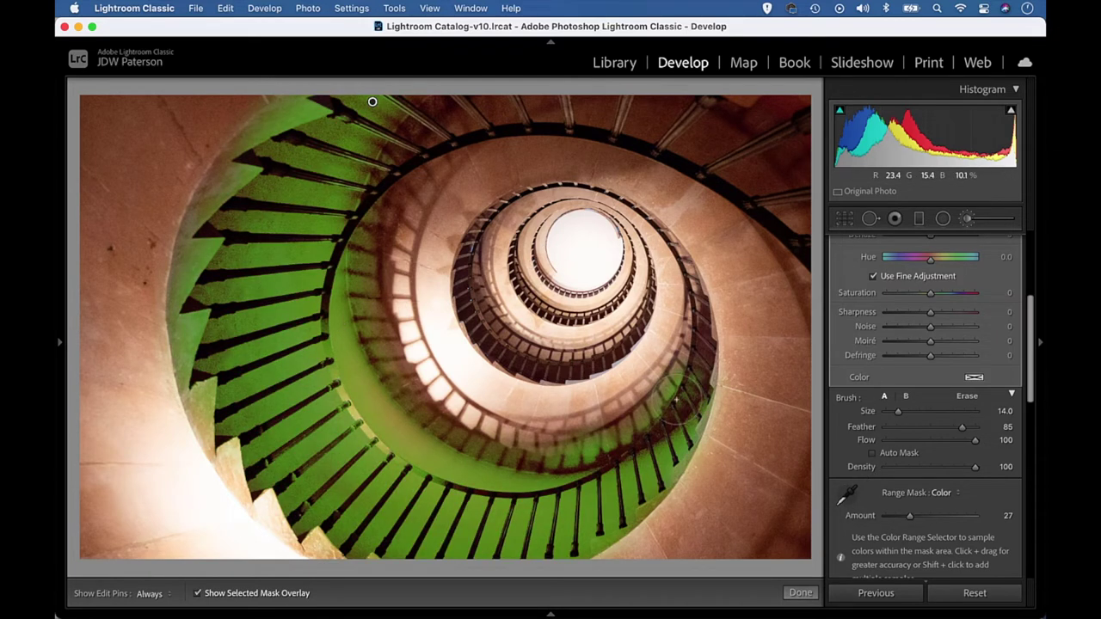
{"action": "key", "text": "bracketleft"}
{"action": "key", "text": "bracketleft"}
{"action": "key", "text": "bracketleft"}
{"action": "key", "text": "alt"}
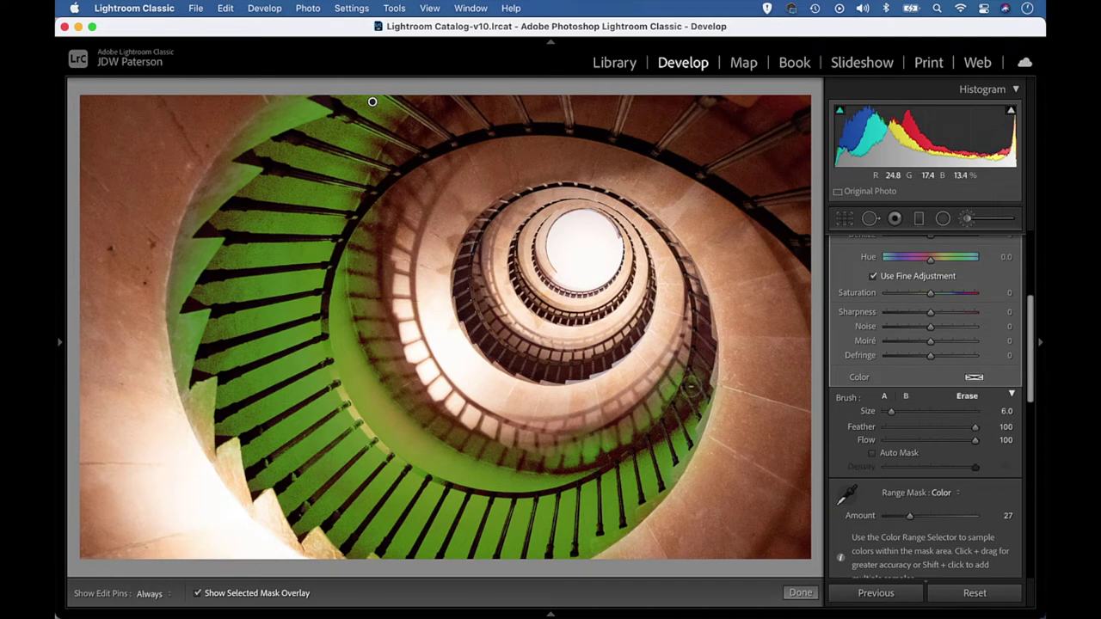
{"action": "key", "text": "h"}
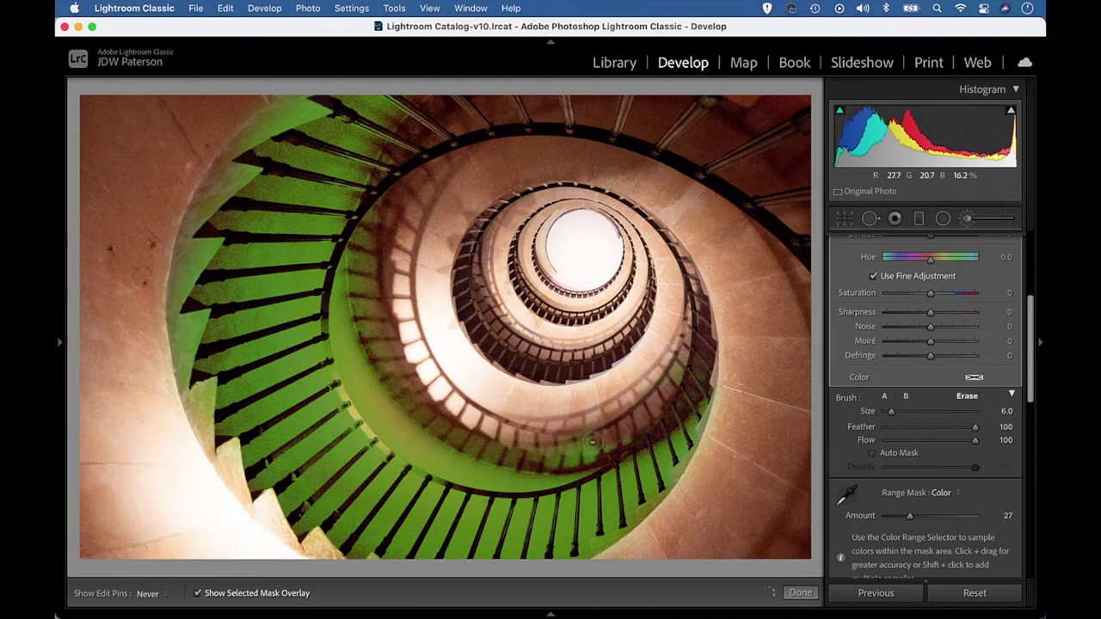
{"action": "mouse_move", "coordinate": [460, 436]}
{"action": "left_mouse_down"}
{"action": "mouse_move", "coordinate": [394, 369]}
{"action": "mouse_move", "coordinate": [367, 287]}
{"action": "mouse_move", "coordinate": [356, 218]}
{"action": "mouse_move", "coordinate": [404, 138]}
{"action": "left_mouse_up"}
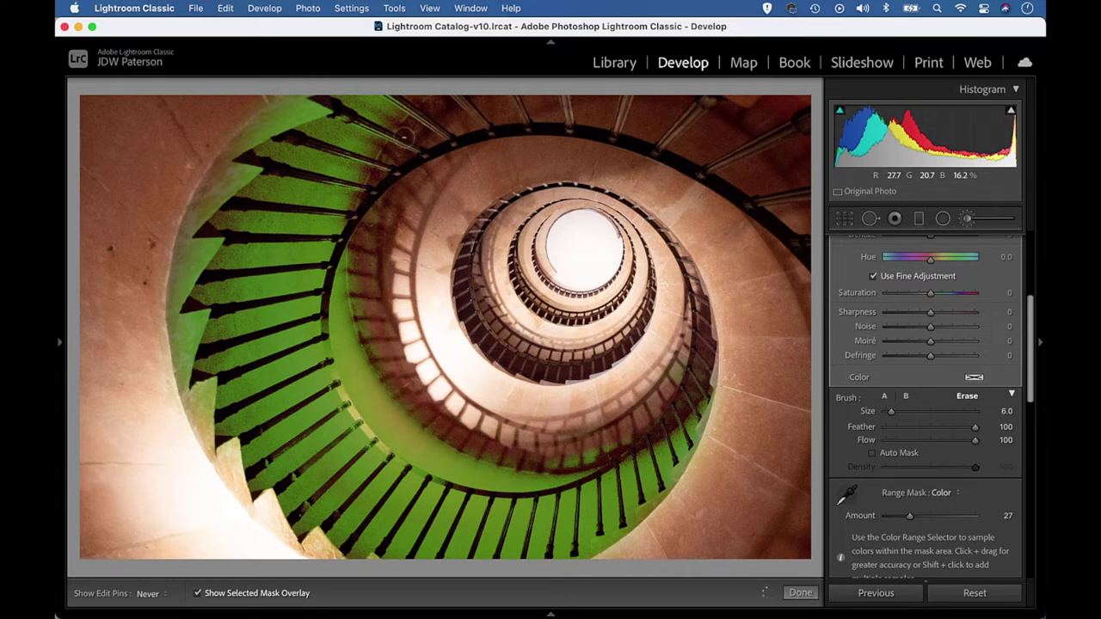
{"action": "key", "text": "h"}
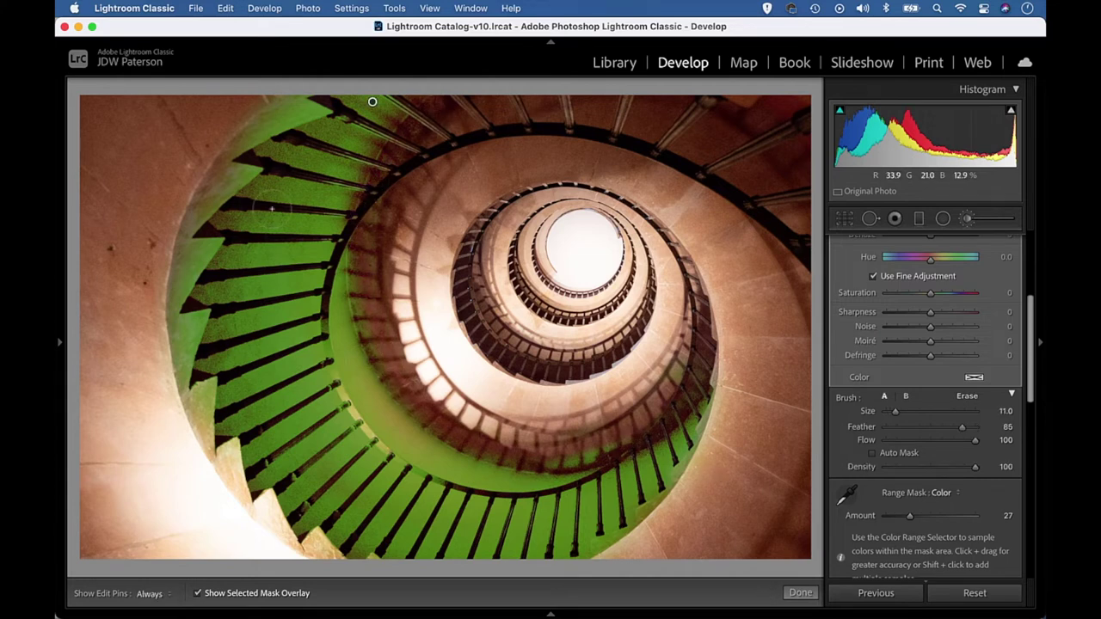
{"action": "key", "text": "h"}
{"action": "mouse_move", "coordinate": [372, 102]}
{"action": "left_mouse_down"}
{"action": "mouse_move", "coordinate": [288, 103]}
{"action": "mouse_move", "coordinate": [305, 105]}
{"action": "mouse_move", "coordinate": [221, 142]}
{"action": "mouse_move", "coordinate": [186, 187]}
{"action": "mouse_move", "coordinate": [233, 176]}
{"action": "mouse_move", "coordinate": [177, 251]}
{"action": "mouse_move", "coordinate": [200, 258]}
{"action": "mouse_move", "coordinate": [170, 330]}
{"action": "mouse_move", "coordinate": [202, 314]}
{"action": "mouse_move", "coordinate": [183, 379]}
{"action": "mouse_move", "coordinate": [211, 405]}
{"action": "left_mouse_up"}
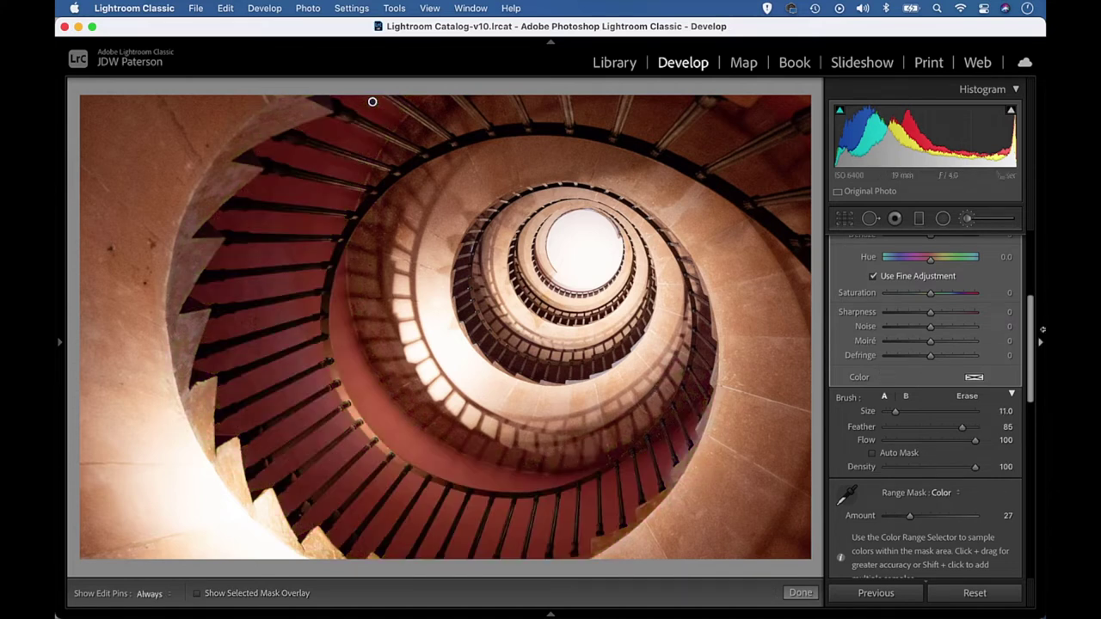
Give the stair mask Tint +23, Exposure 0.24, Saturation 40 and Noise 22
{"action": "left_click_drag", "start_coordinate": [1033, 327], "coordinate": [1033, 272]}
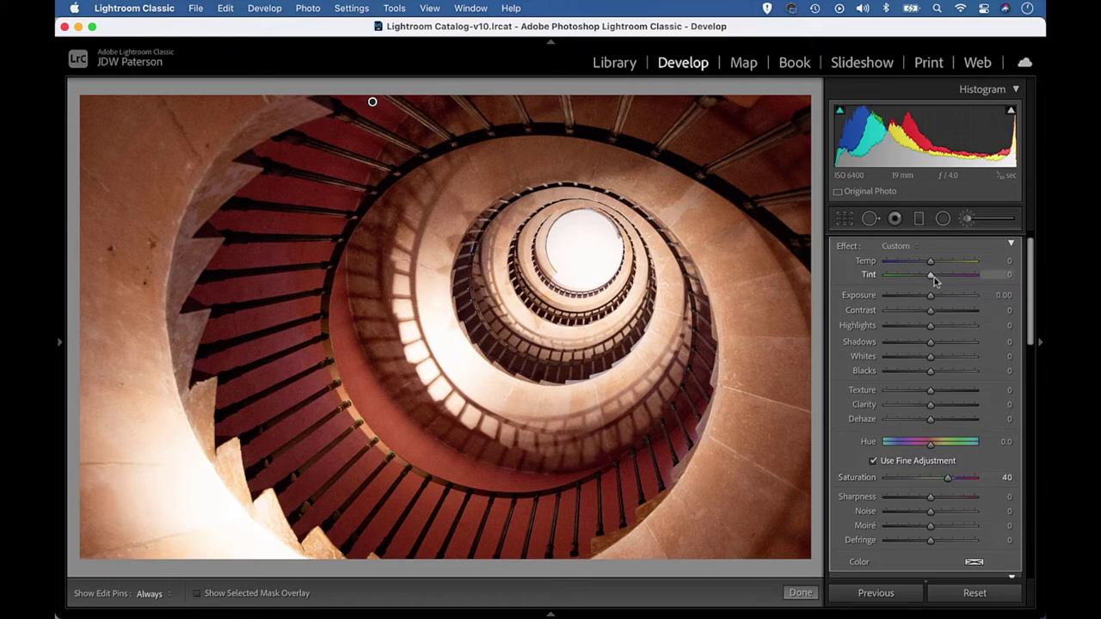
{"action": "left_click_drag", "start_coordinate": [935, 279], "coordinate": [944, 280]}
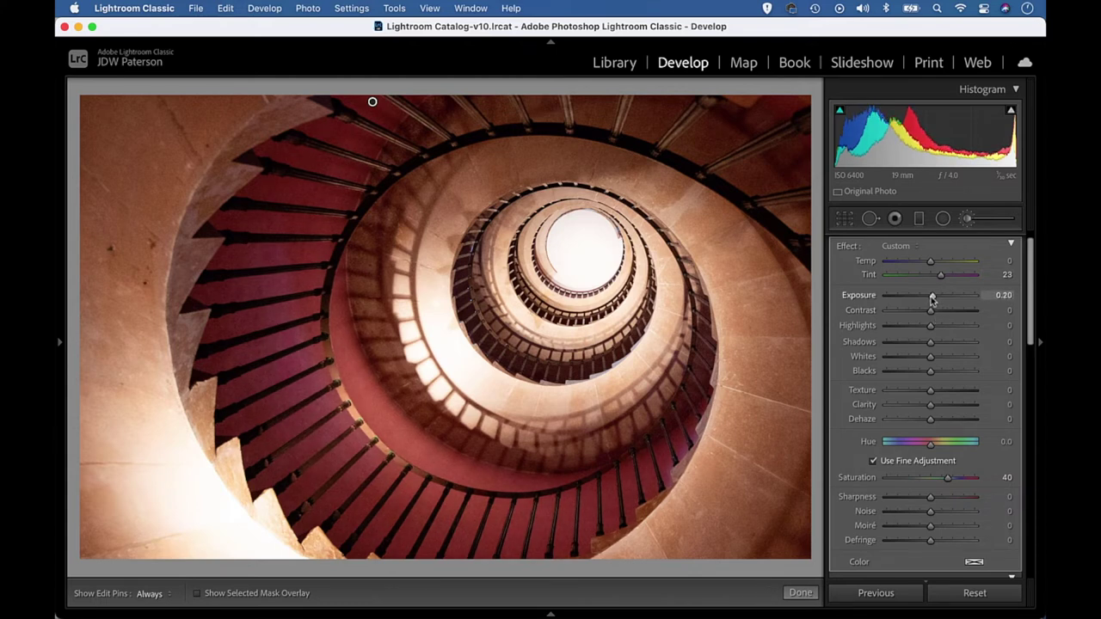
{"action": "left_click_drag", "start_coordinate": [933, 299], "coordinate": [934, 300]}
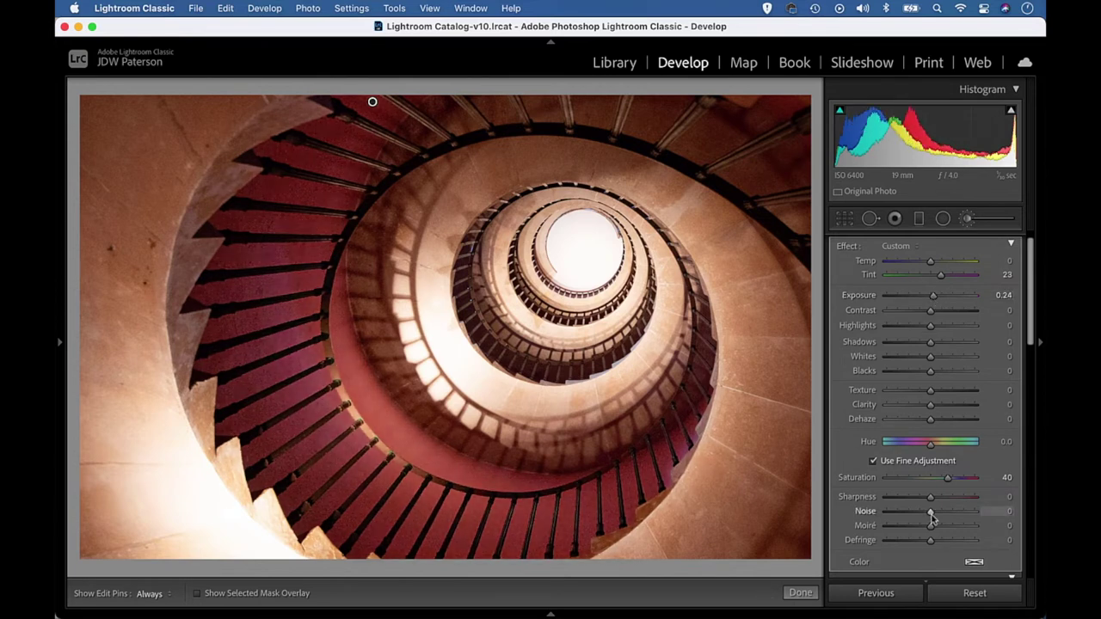
{"action": "left_click_drag", "start_coordinate": [936, 516], "coordinate": [941, 516]}
Raise the red-stair mask's Exposure from 0.24 to 0.45
{"action": "left_click_drag", "start_coordinate": [1031, 296], "coordinate": [1037, 373]}
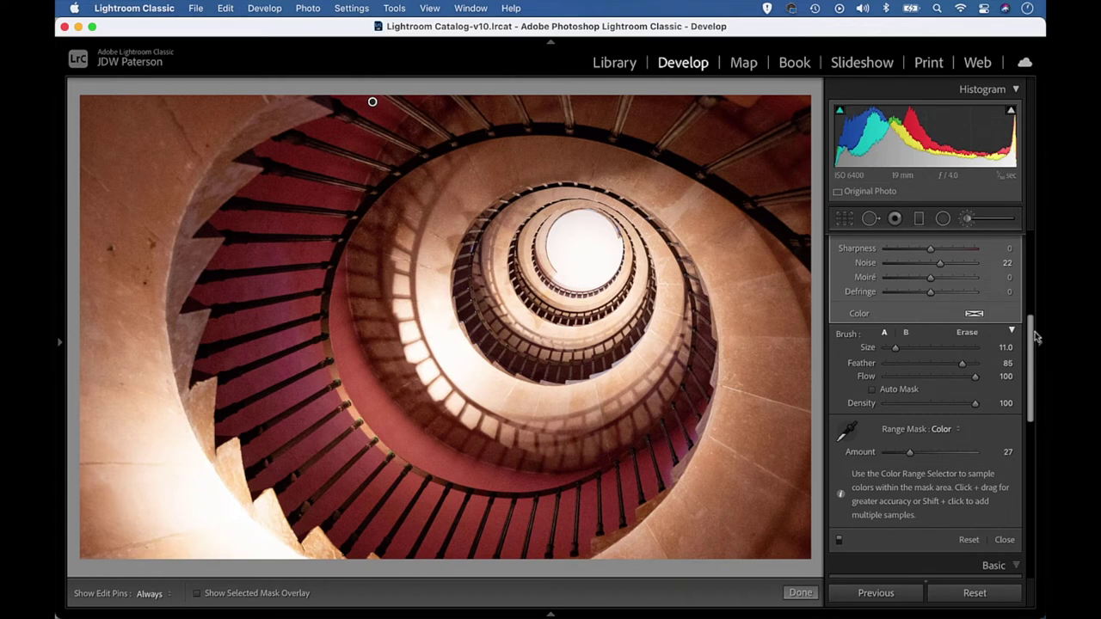
{"action": "scroll", "coordinate": [1033, 327], "scroll_direction": "up", "scroll_amount": 10}
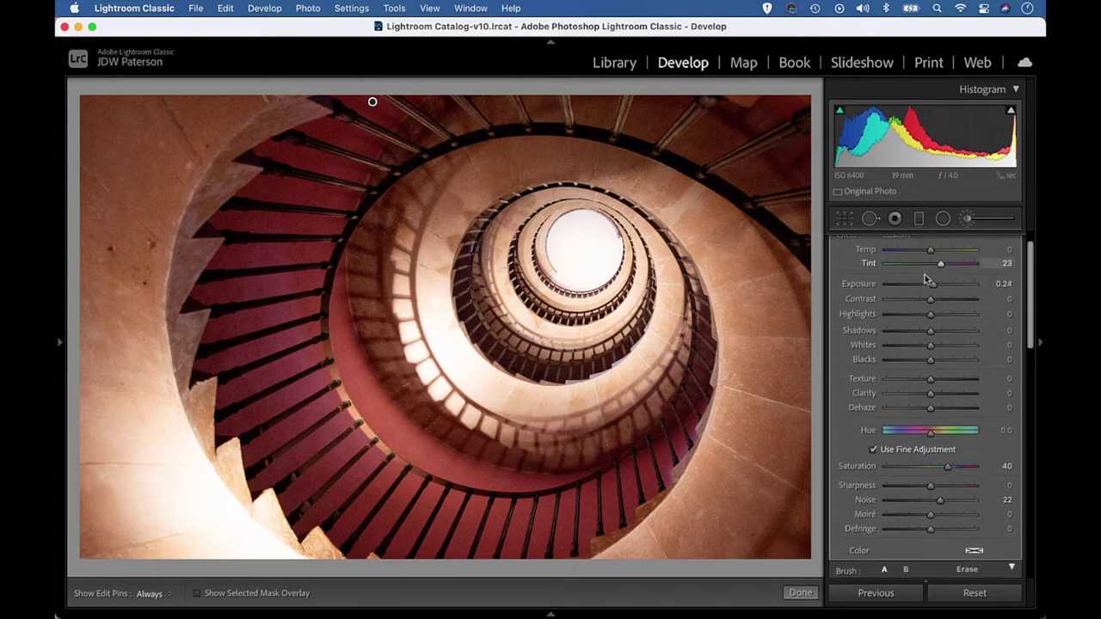
{"action": "left_click_drag", "start_coordinate": [934, 288], "coordinate": [936, 289]}
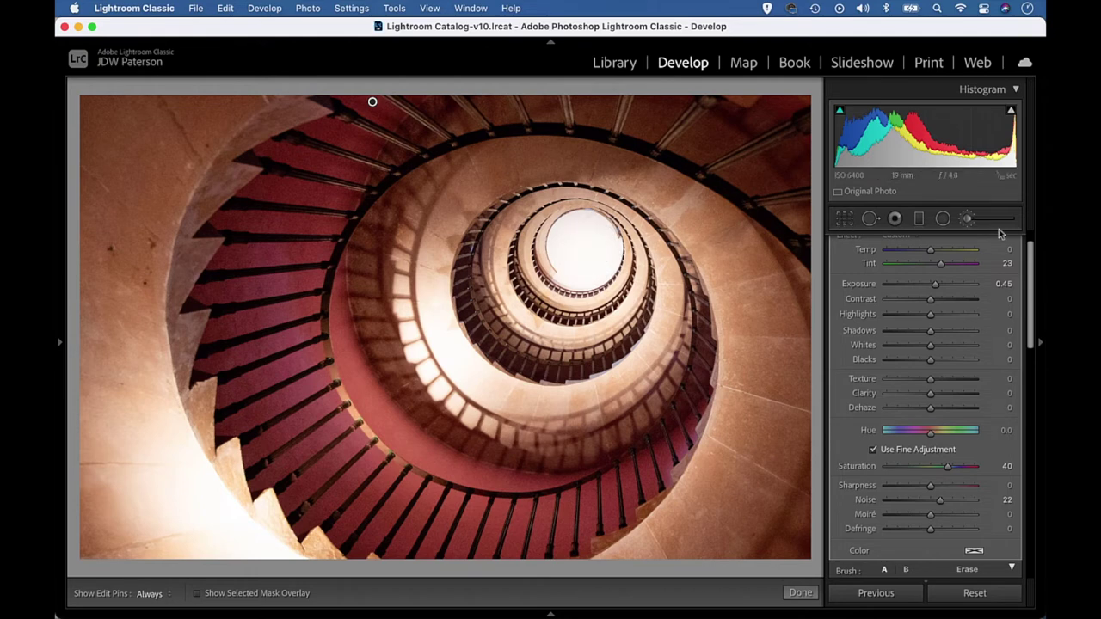
Create a new brush mask and paint it over the bright skylight at the stairwell's centre
{"action": "scroll", "coordinate": [1033, 261], "scroll_direction": "up", "scroll_amount": 2}
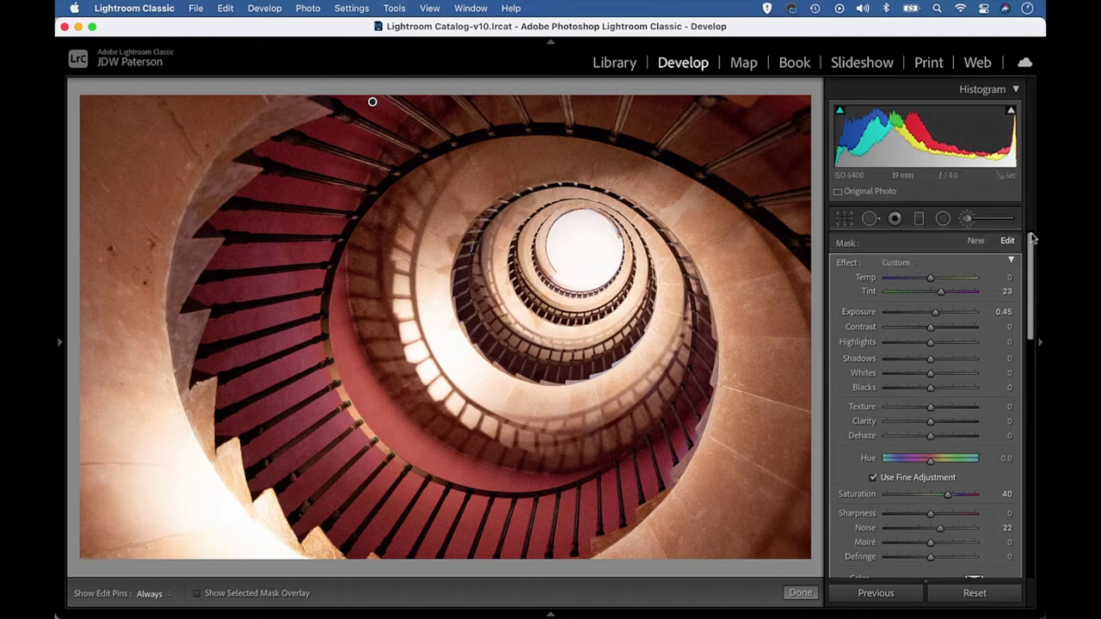
{"action": "left_click", "coordinate": [976, 242]}
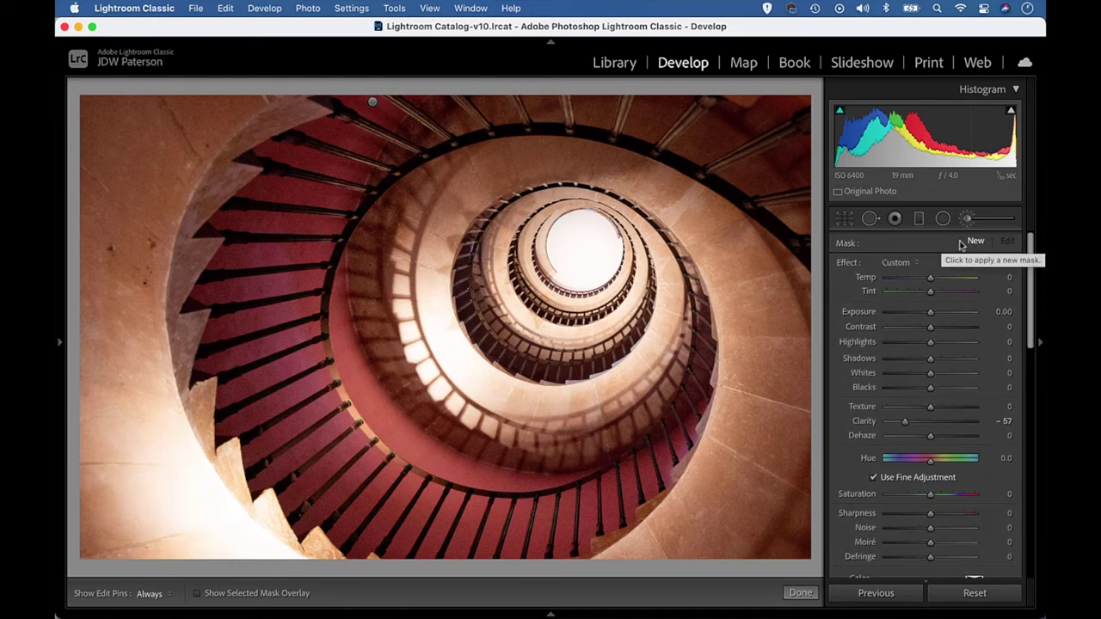
{"action": "key", "text": "h"}
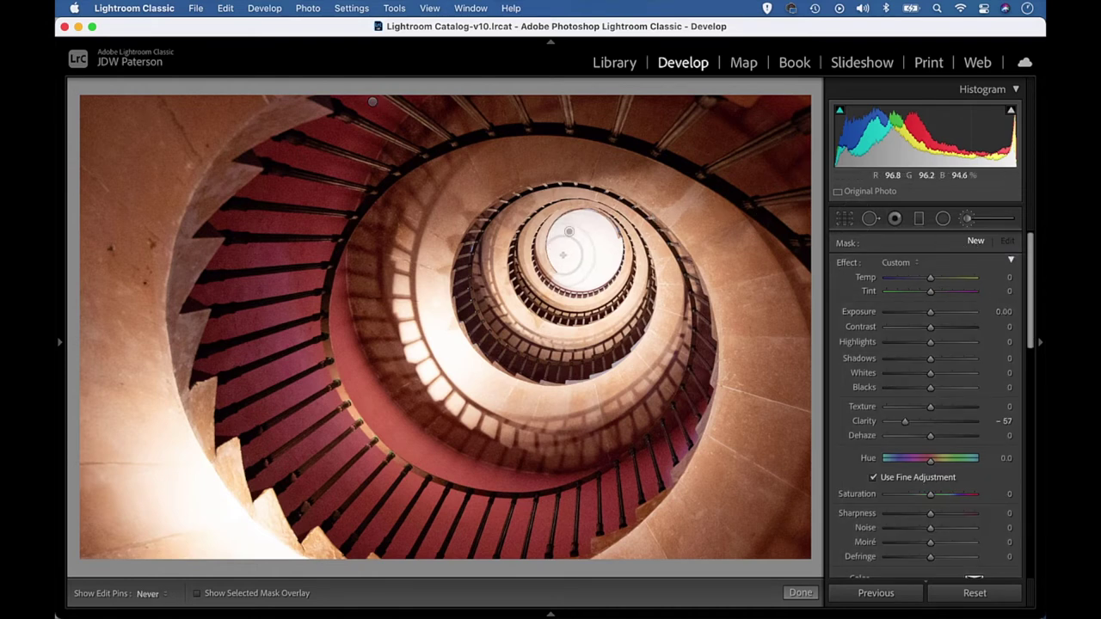
{"action": "left_click_drag", "start_coordinate": [568, 230], "coordinate": [585, 242]}
{"action": "key", "text": "o"}
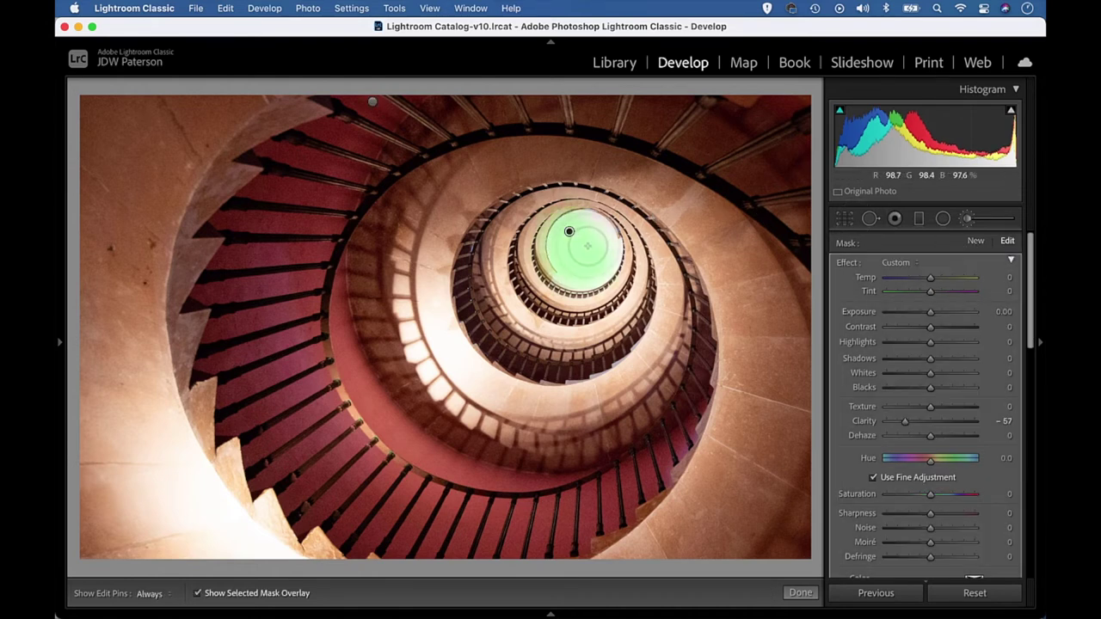
{"action": "key", "text": "h"}
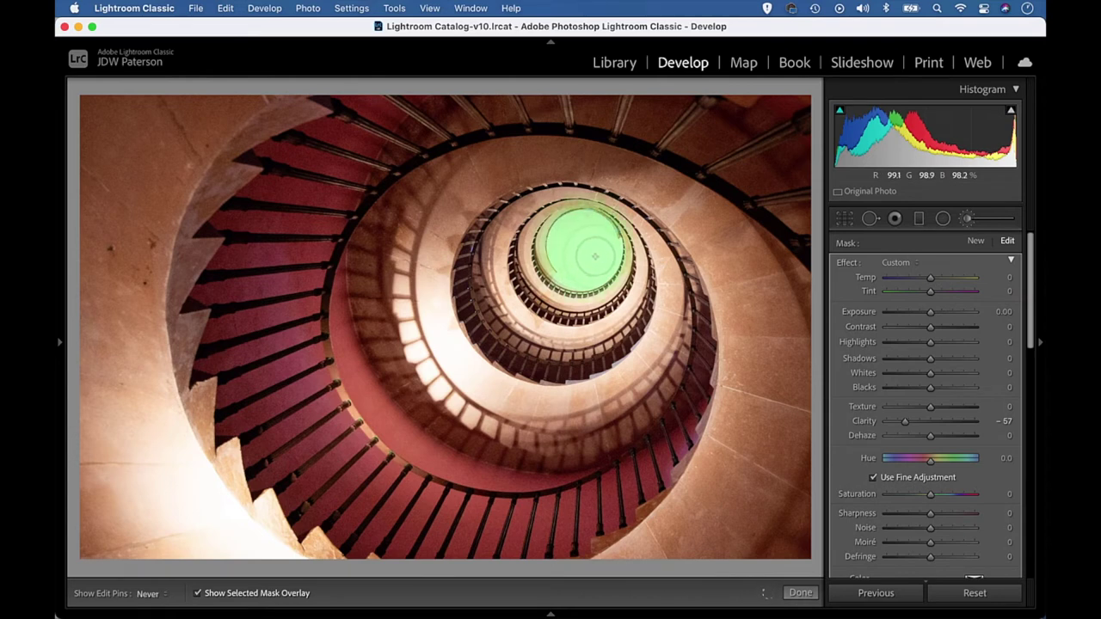
{"action": "key", "text": "h"}
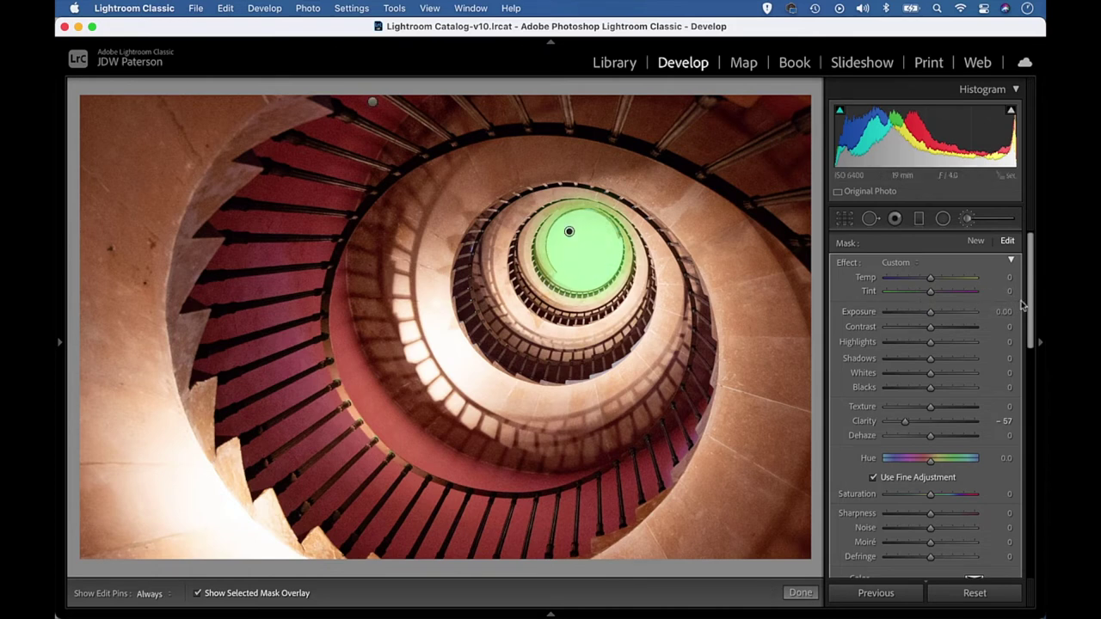
{"action": "left_click_drag", "start_coordinate": [1030, 307], "coordinate": [1031, 394]}
Give the skylight mask a Luminance range of 70/100 with Smoothness 56
{"action": "left_click", "coordinate": [944, 456]}
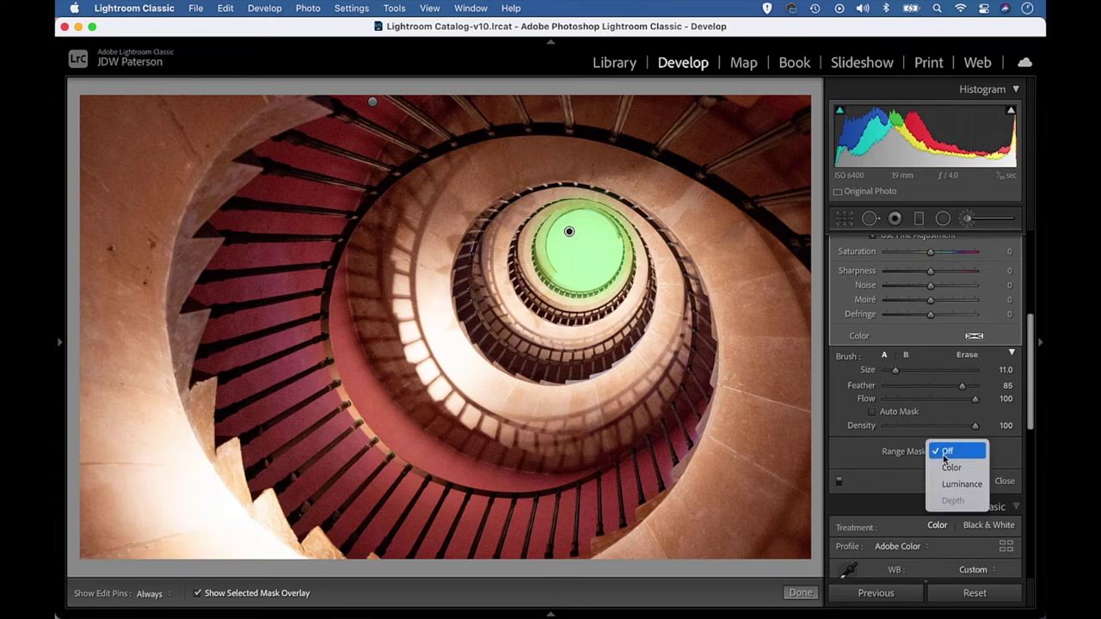
{"action": "left_click", "coordinate": [957, 487]}
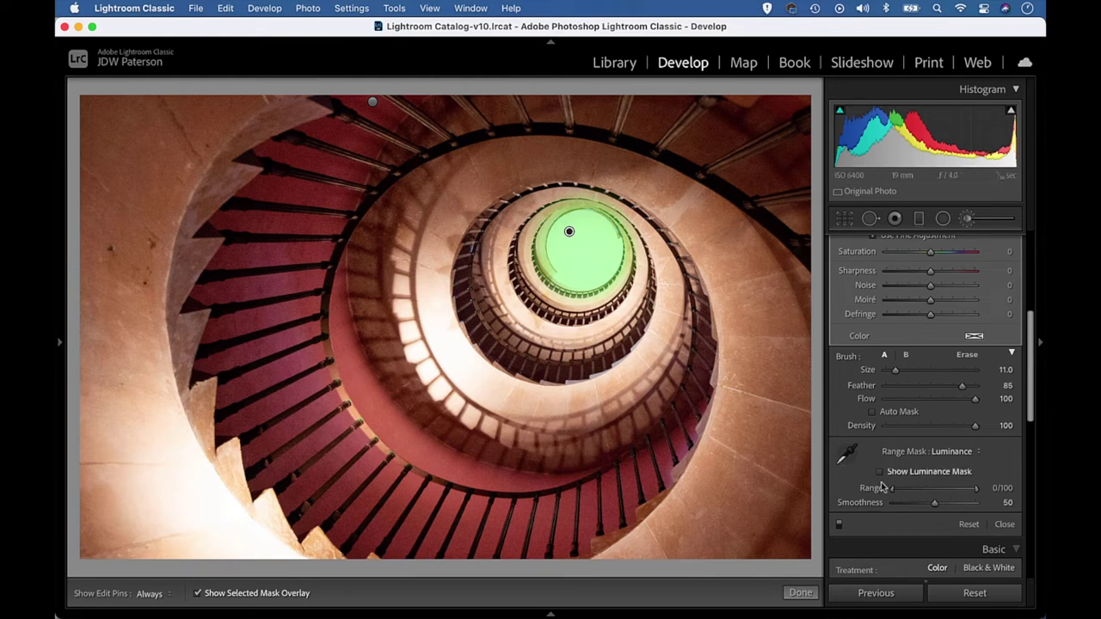
{"action": "left_click_drag", "start_coordinate": [894, 489], "coordinate": [934, 488]}
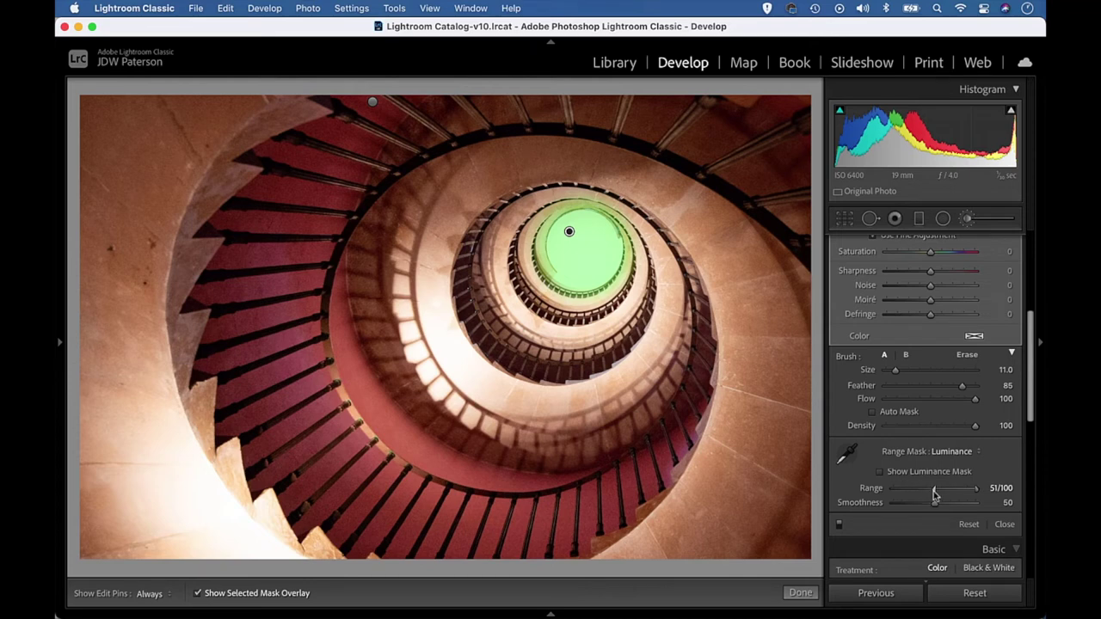
{"action": "left_click_drag", "start_coordinate": [935, 492], "coordinate": [950, 492]}
{"action": "key", "text": "alt"}
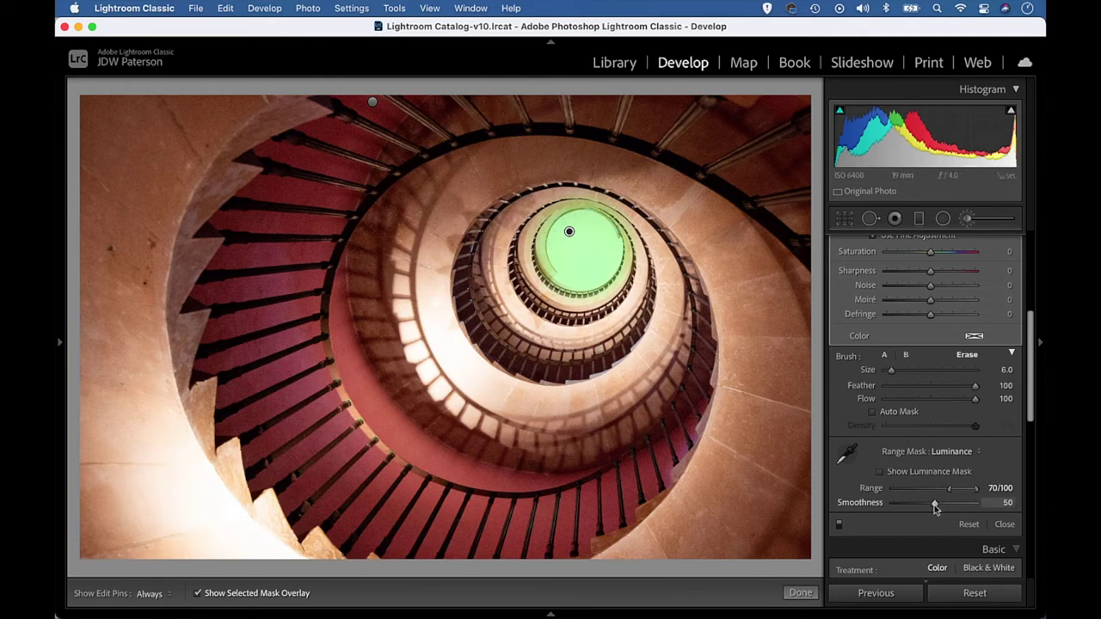
{"action": "mouse_move", "coordinate": [934, 508]}
{"action": "left_mouse_down"}
{"action": "mouse_move", "coordinate": [985, 506]}
{"action": "mouse_move", "coordinate": [895, 506]}
{"action": "mouse_move", "coordinate": [939, 504]}
{"action": "left_mouse_up"}
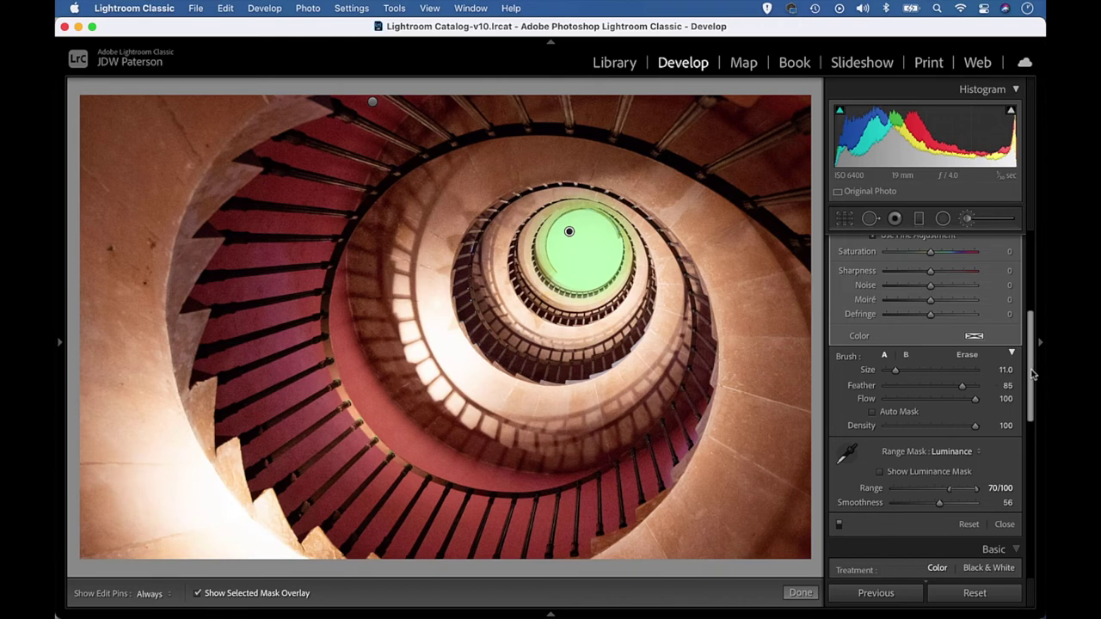
{"action": "key", "text": "o"}
{"action": "left_click_drag", "start_coordinate": [1032, 372], "coordinate": [1031, 295]}
Give the skylight brush Exposure -1.41, Saturation 53 and Temp -67 for a darker, cool blue opening
{"action": "left_click_drag", "start_coordinate": [917, 303], "coordinate": [915, 306]}
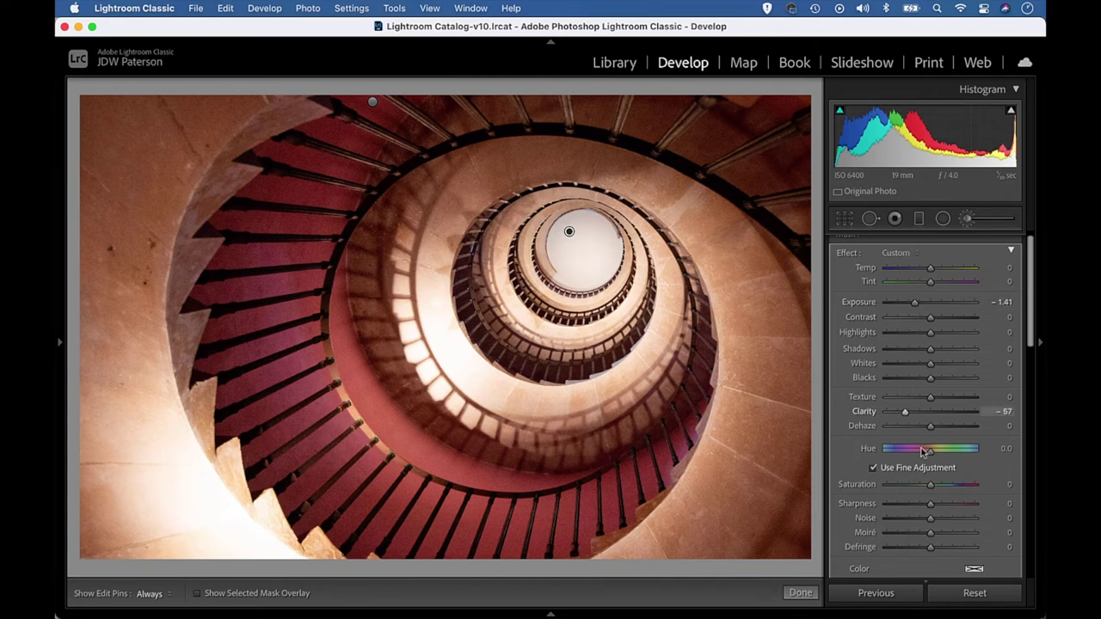
{"action": "left_click_drag", "start_coordinate": [932, 488], "coordinate": [957, 489]}
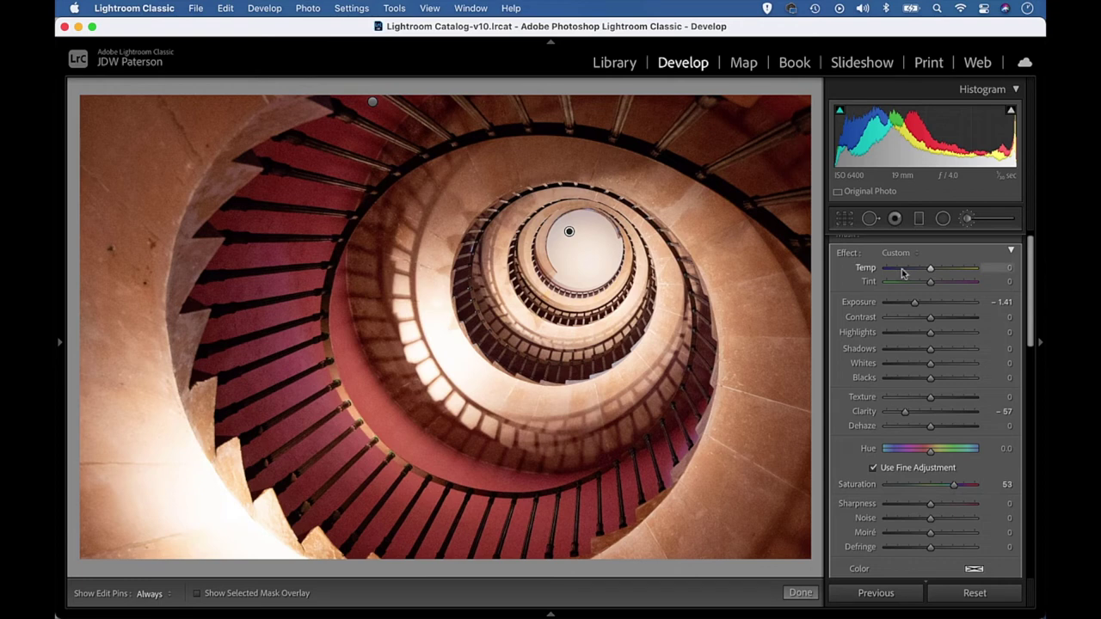
{"action": "left_click_drag", "start_coordinate": [930, 270], "coordinate": [904, 272]}
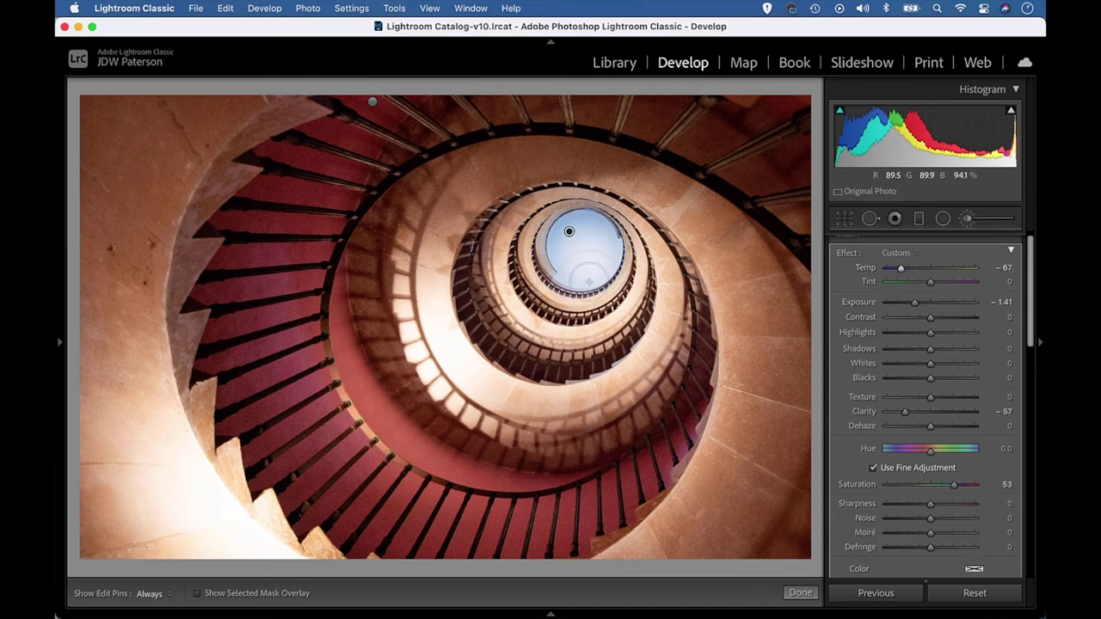
{"action": "scroll", "coordinate": [1032, 370], "scroll_direction": "down", "scroll_amount": 5}
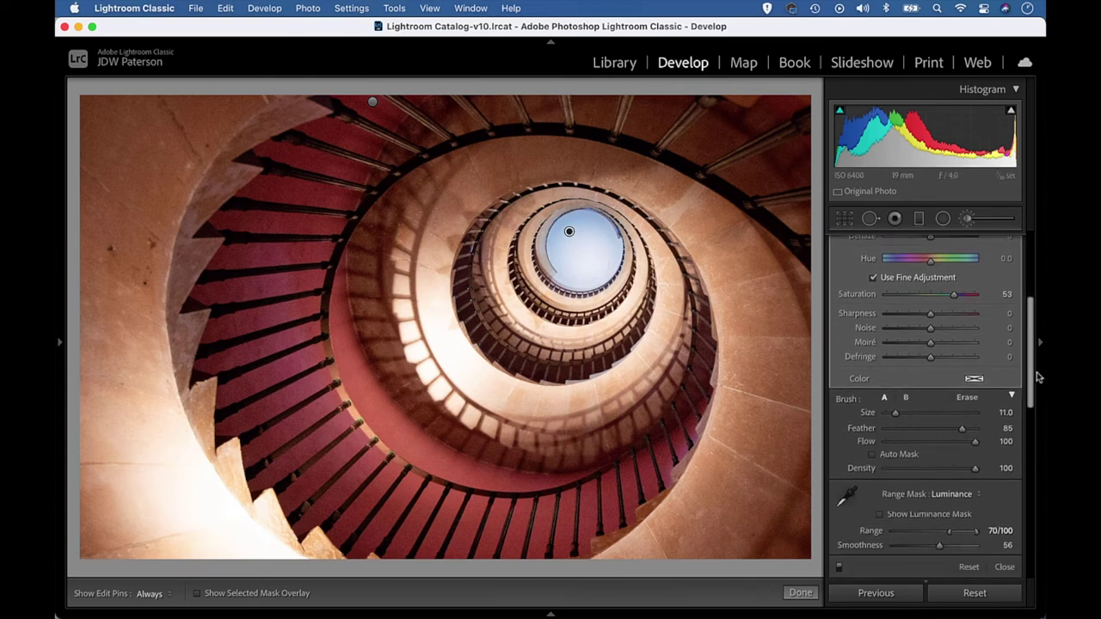
Tighten the skylight mask's luminance range to 76/100 with Smoothness 59
{"action": "scroll", "coordinate": [1036, 379], "scroll_direction": "down", "scroll_amount": 1}
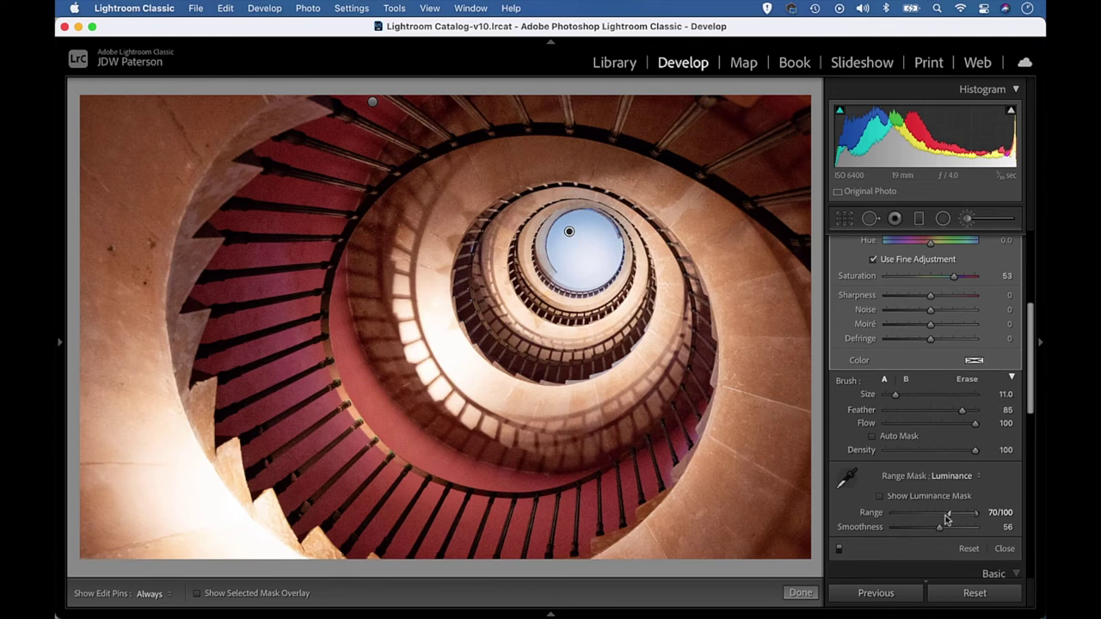
{"action": "mouse_move", "coordinate": [951, 515]}
{"action": "left_mouse_down"}
{"action": "mouse_move", "coordinate": [953, 528]}
{"action": "mouse_move", "coordinate": [934, 529]}
{"action": "mouse_move", "coordinate": [946, 532]}
{"action": "left_mouse_up"}
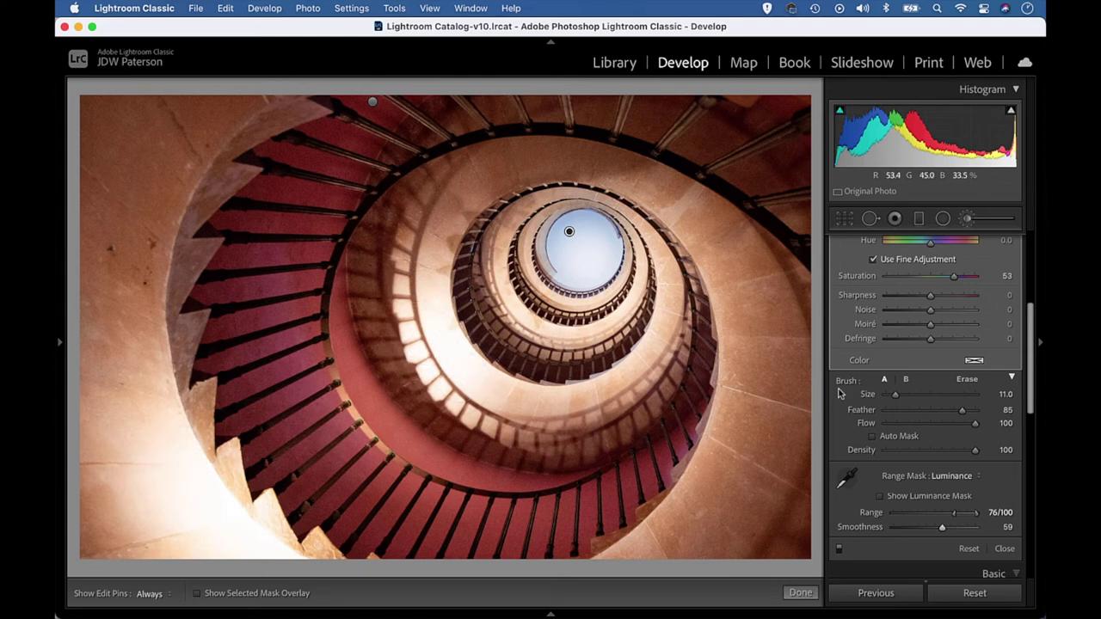
Paint a new brush mask over the bright lower-left and middle walls
{"action": "scroll", "coordinate": [964, 301], "scroll_direction": "up", "scroll_amount": 1}
{"action": "scroll", "coordinate": [964, 301], "scroll_direction": "up", "scroll_amount": 5}
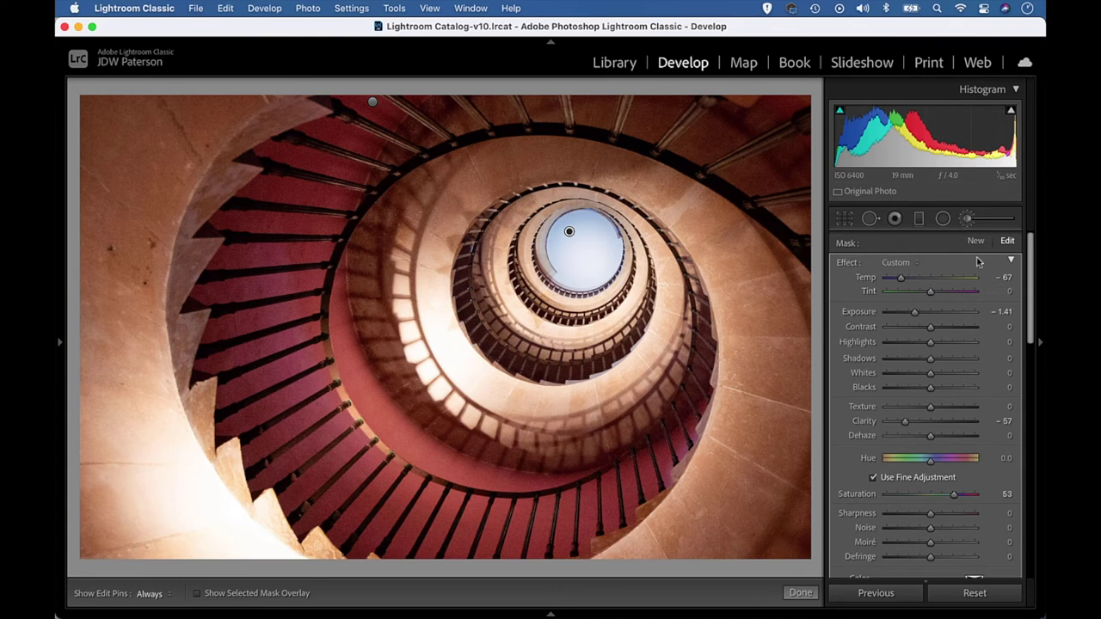
{"action": "left_click", "coordinate": [975, 241]}
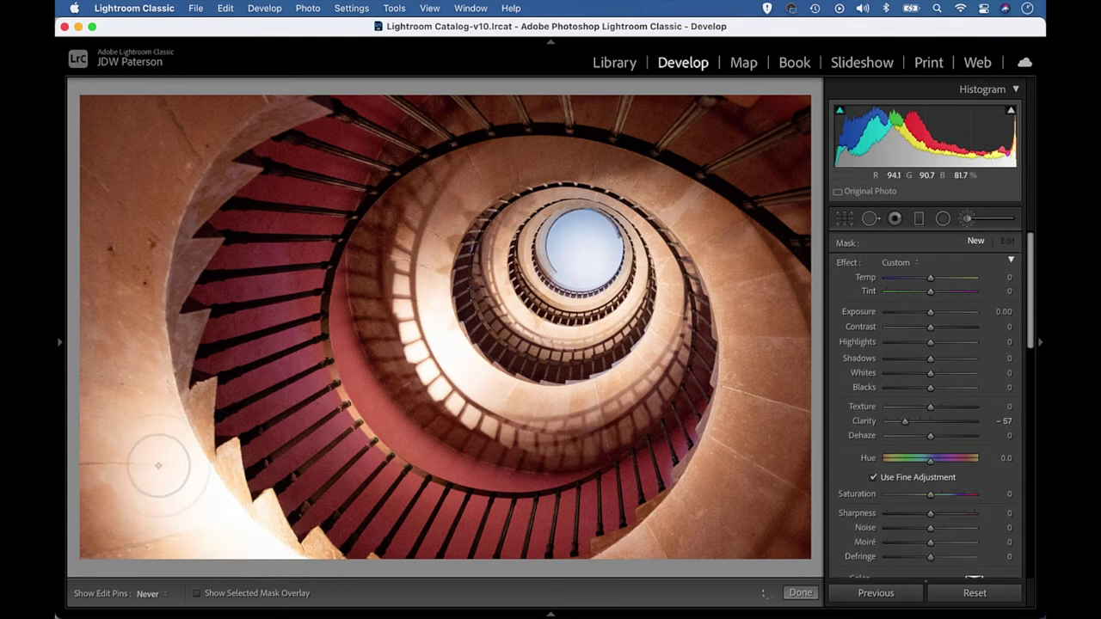
{"action": "left_click_drag", "start_coordinate": [157, 474], "coordinate": [297, 441]}
{"action": "key", "text": "h"}
{"action": "mouse_move", "coordinate": [464, 327]}
{"action": "left_mouse_down"}
{"action": "mouse_move", "coordinate": [455, 364]}
{"action": "mouse_move", "coordinate": [442, 363]}
{"action": "mouse_move", "coordinate": [434, 341]}
{"action": "mouse_move", "coordinate": [456, 376]}
{"action": "left_mouse_up"}
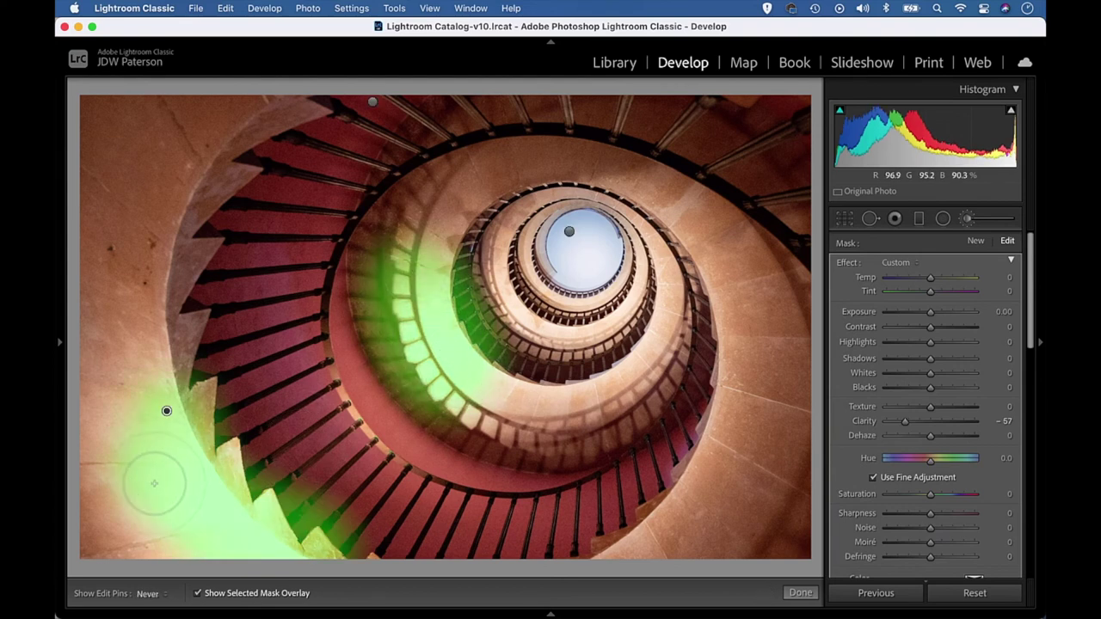
{"action": "key", "text": "h"}
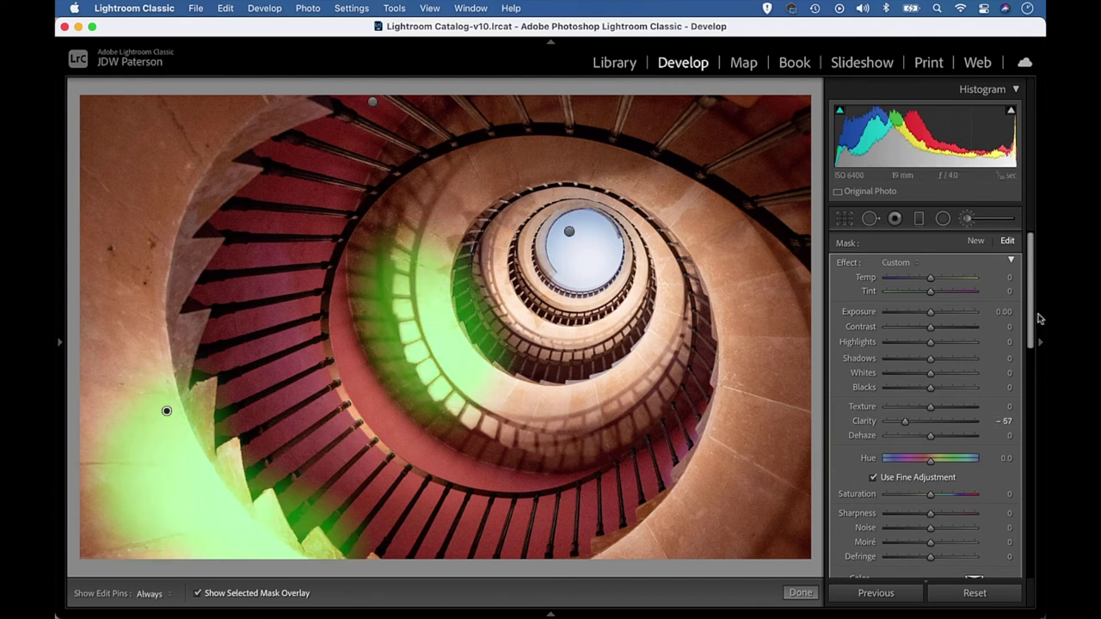
Restrict the new wall mask with a Luminance range mask of 77/100
{"action": "left_click_drag", "start_coordinate": [1032, 317], "coordinate": [1032, 372]}
{"action": "left_click", "coordinate": [942, 480]}
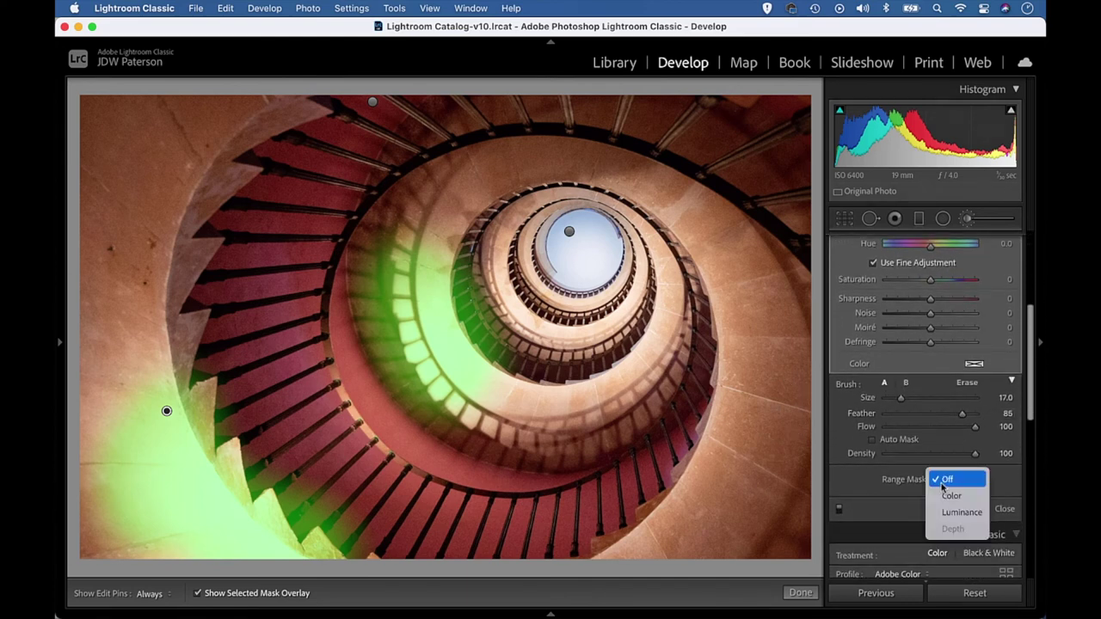
{"action": "left_click", "coordinate": [962, 512]}
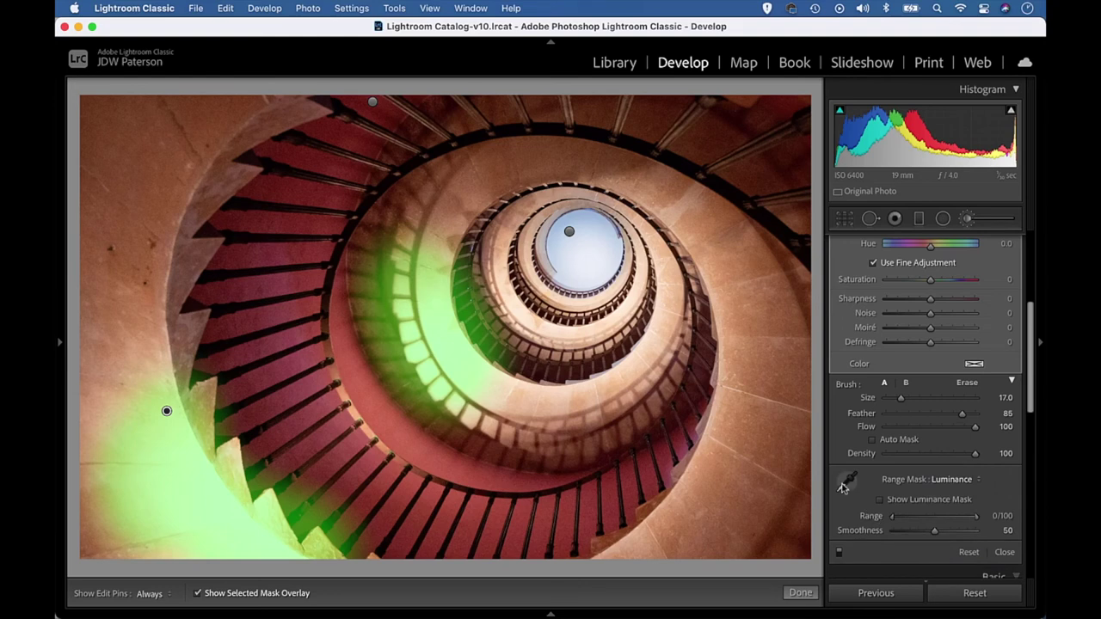
{"action": "left_click_drag", "start_coordinate": [893, 520], "coordinate": [955, 527]}
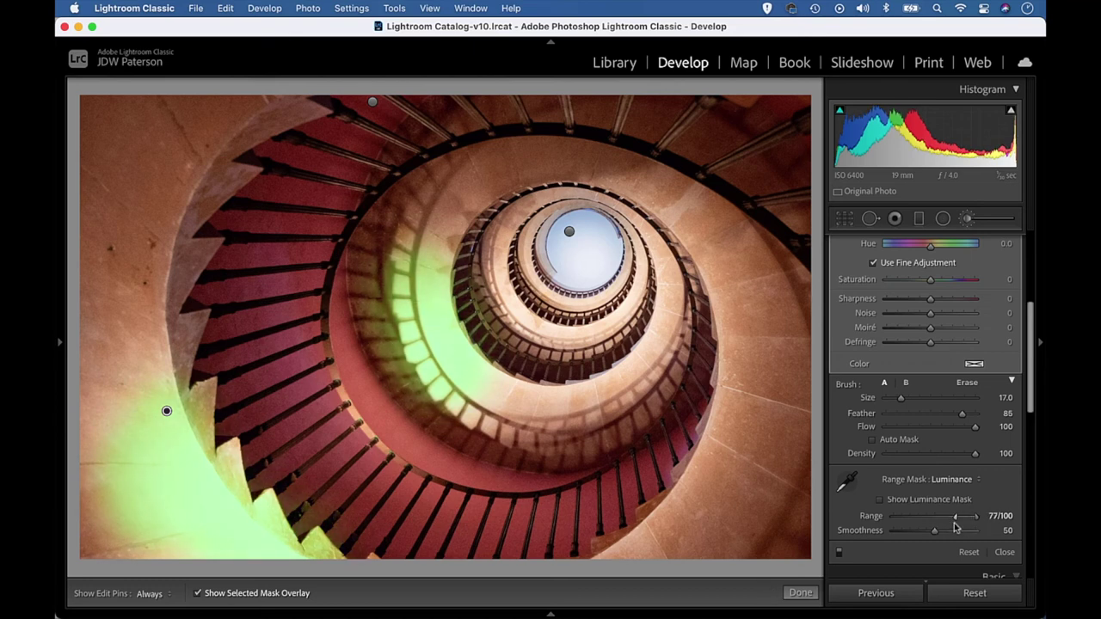
{"action": "key", "text": "o"}
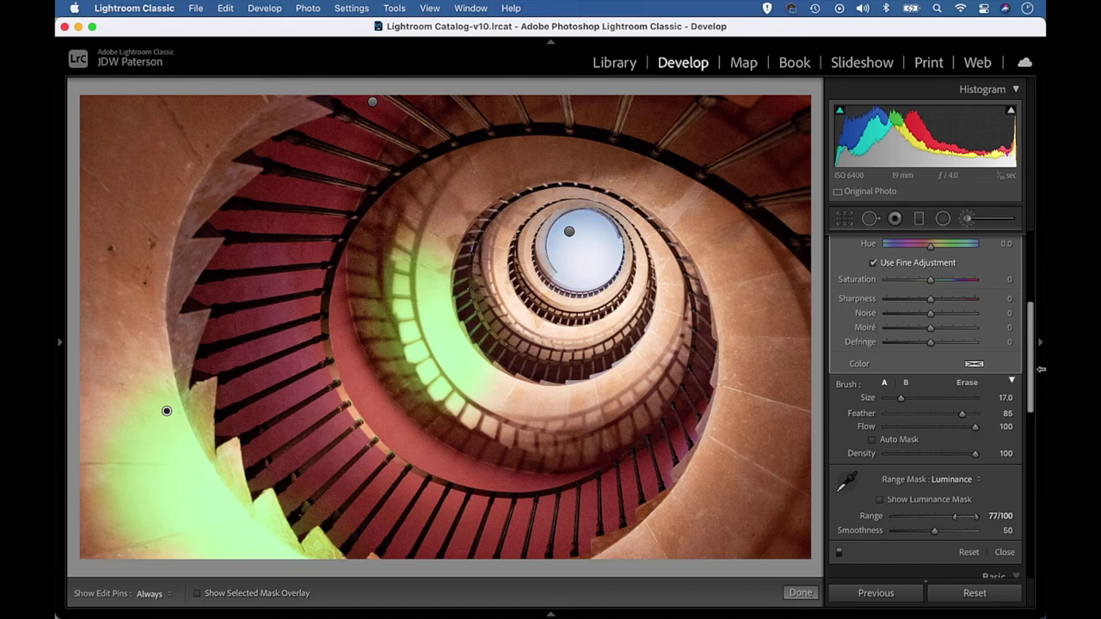
{"action": "left_click_drag", "start_coordinate": [1030, 361], "coordinate": [1031, 292]}
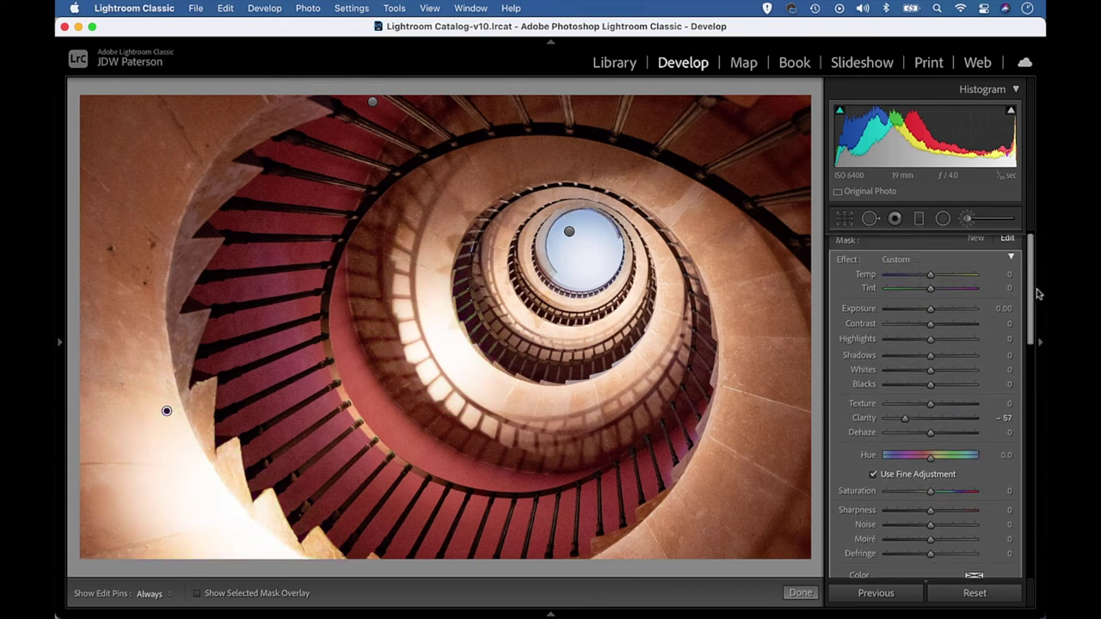
Reset Clarity to 0 and set Highlights -53 and Exposure -0.31 on the bright-wall mask
{"action": "double_click", "coordinate": [906, 419]}
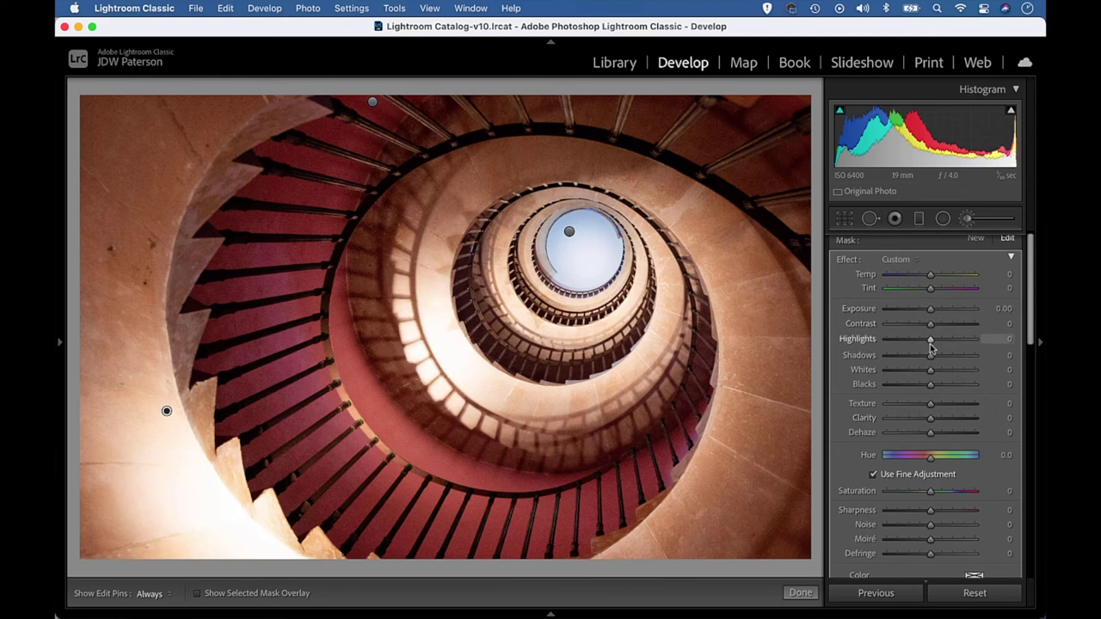
{"action": "left_click_drag", "start_coordinate": [930, 347], "coordinate": [927, 313]}
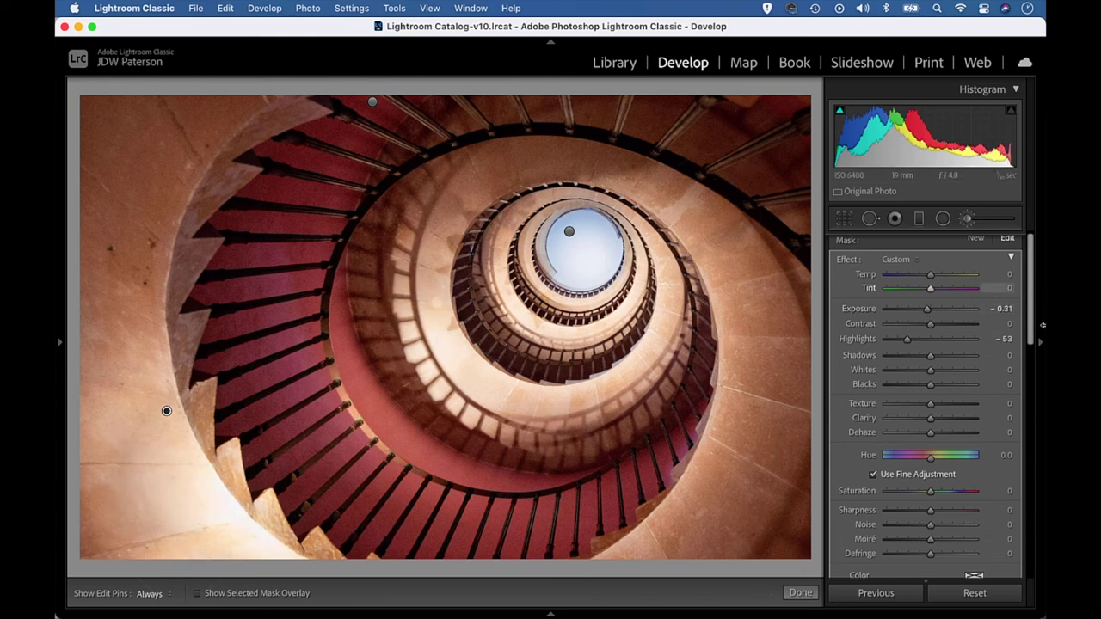
{"action": "left_click_drag", "start_coordinate": [1035, 325], "coordinate": [1028, 391]}
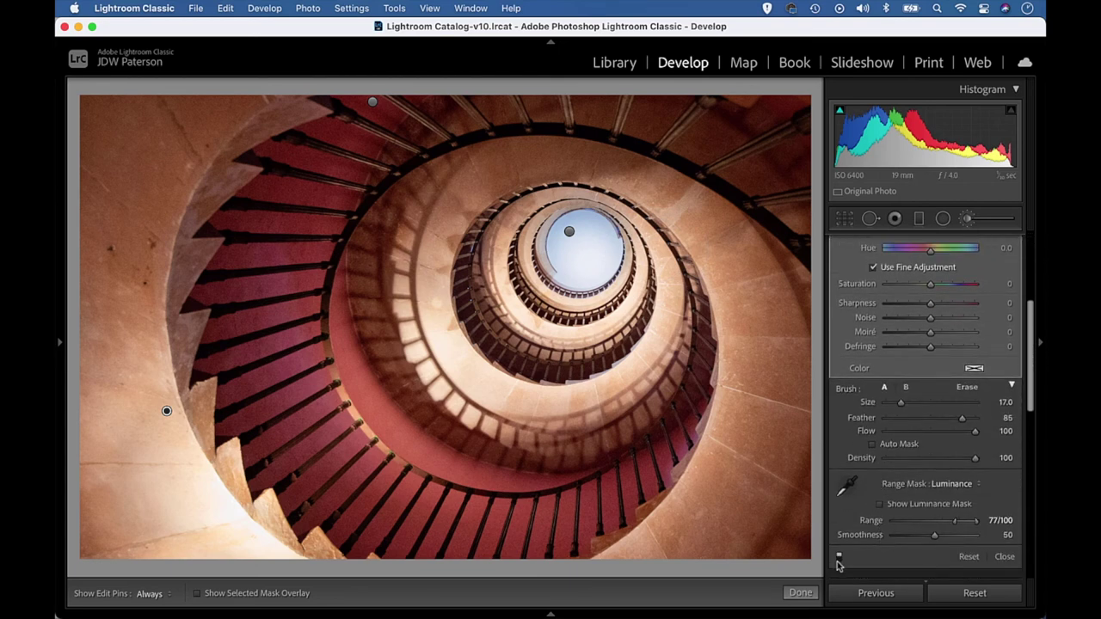
{"action": "left_click", "coordinate": [840, 564]}
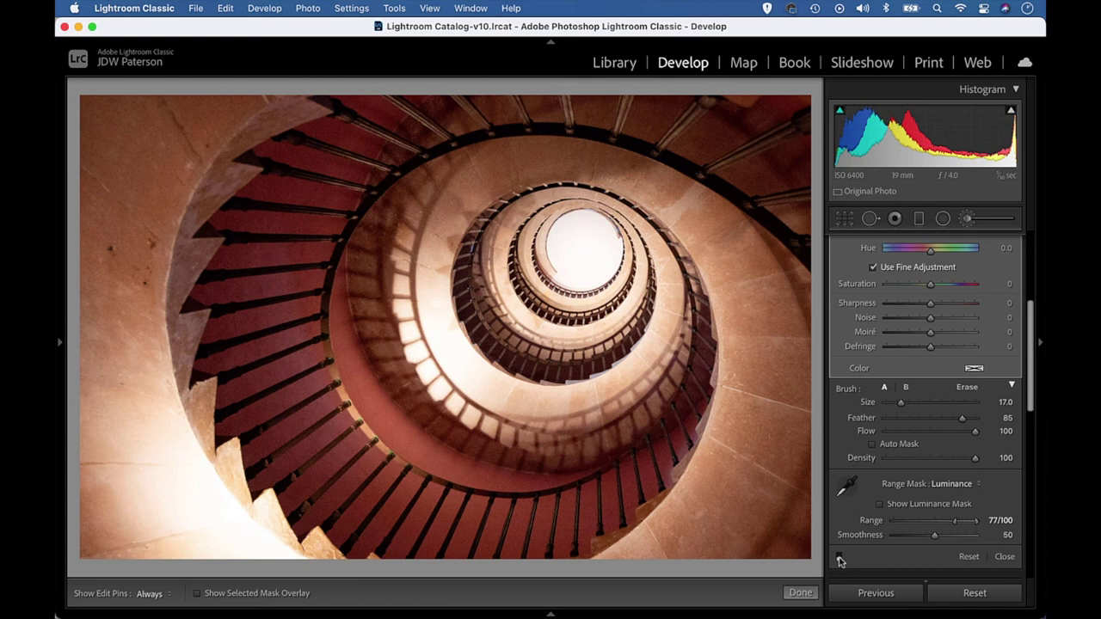
{"action": "left_click", "coordinate": [840, 562]}
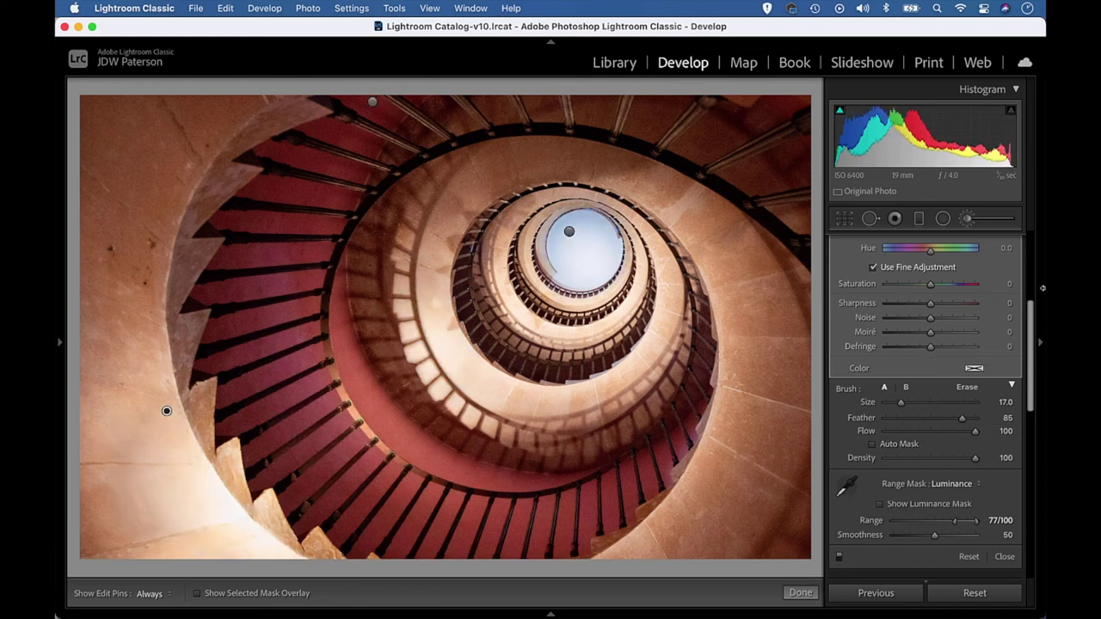